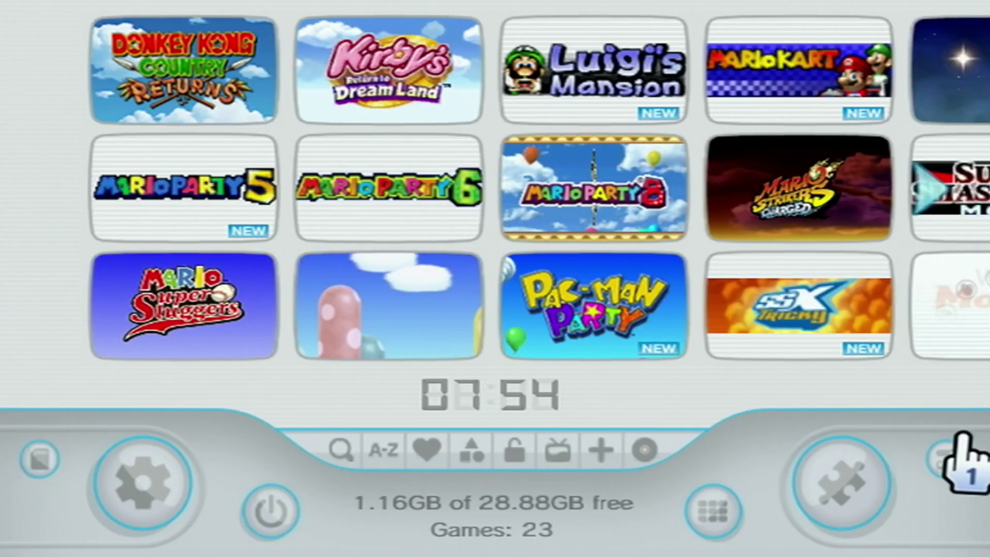
Page the game grid, switch to the cover carousel, and open and close Super Mario Sunshine's details
{"action": "key", "text": "Right"}
{"action": "key", "text": "Left"}
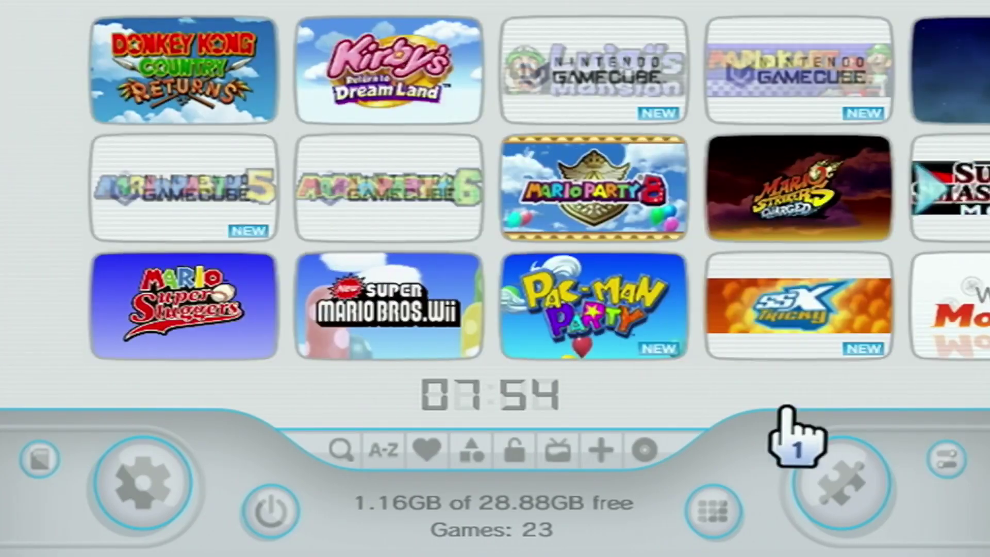
{"action": "left_click", "coordinate": [709, 511]}
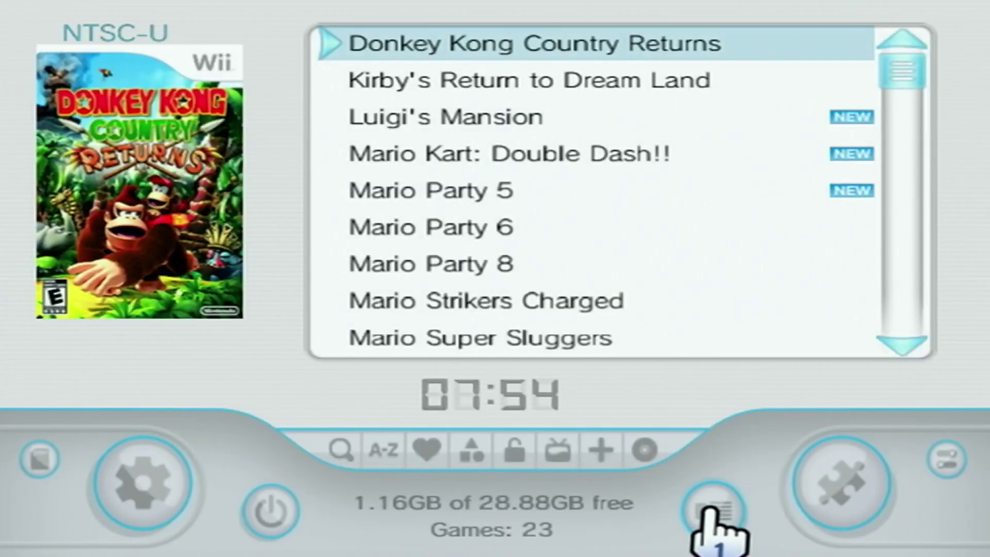
{"action": "left_click", "coordinate": [704, 520]}
{"action": "key", "text": "Right"}
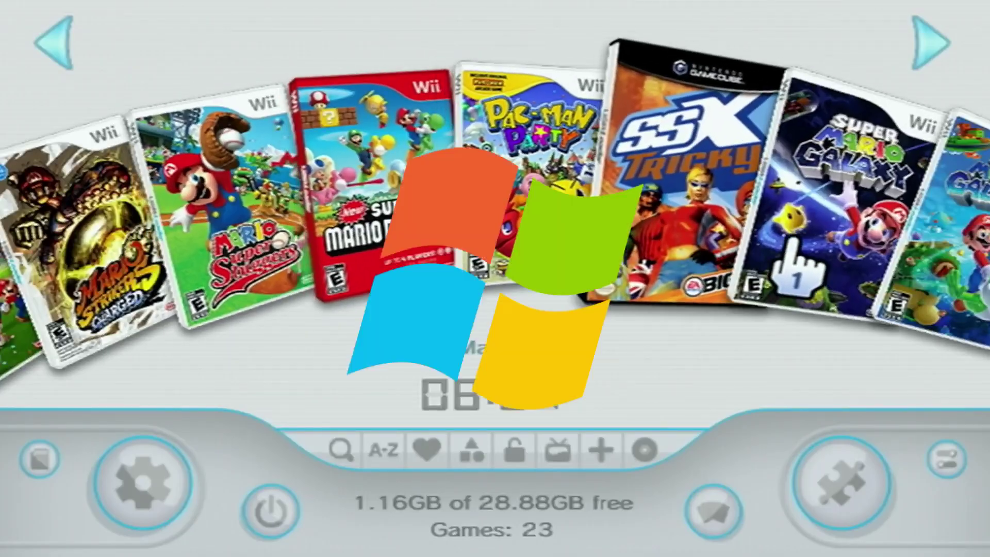
{"action": "key", "text": "Right"}
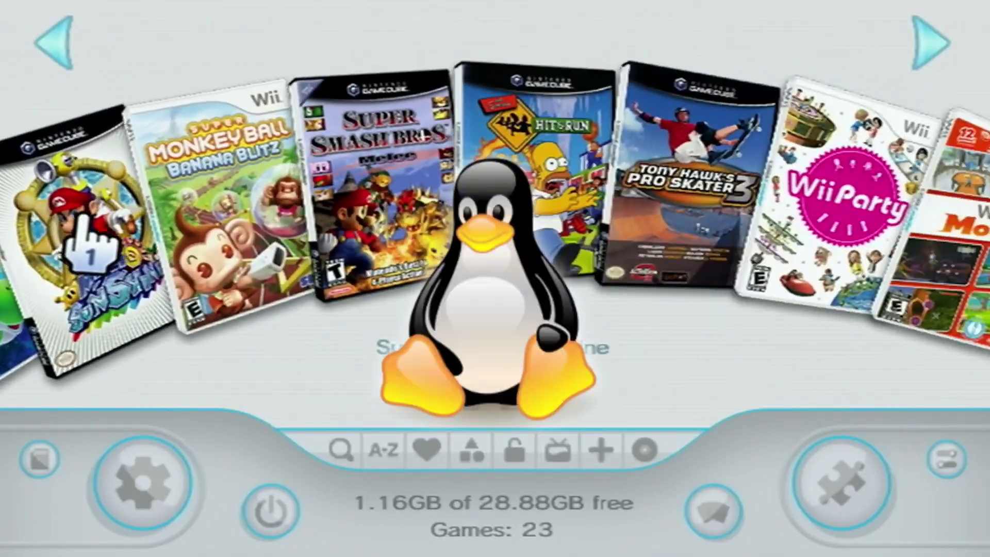
{"action": "left_click", "coordinate": [71, 214]}
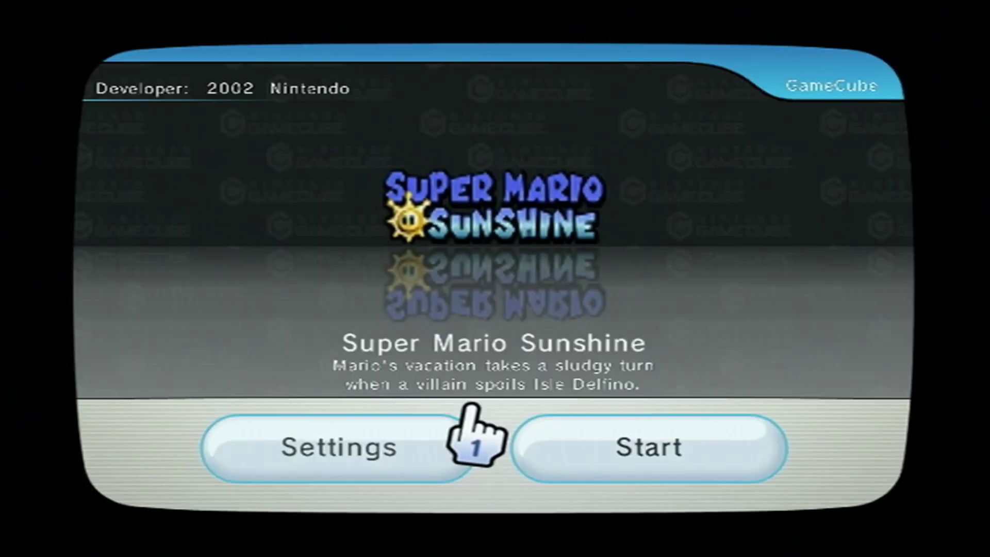
{"action": "key", "text": "Escape"}
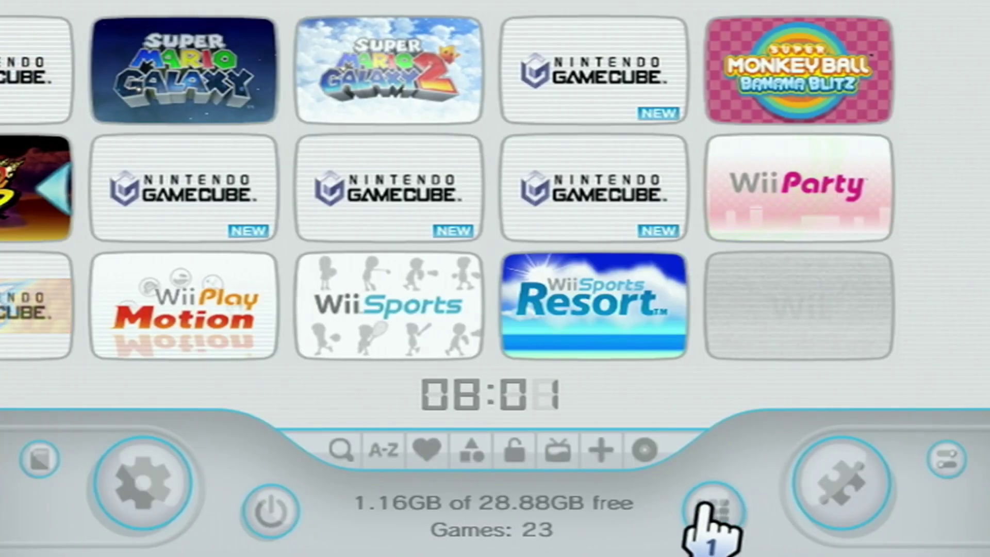
Switch to list and back to carousel, then spin the covers on to Super Smash Bros Melee
{"action": "left_click", "coordinate": [711, 508]}
{"action": "left_click", "coordinate": [717, 507]}
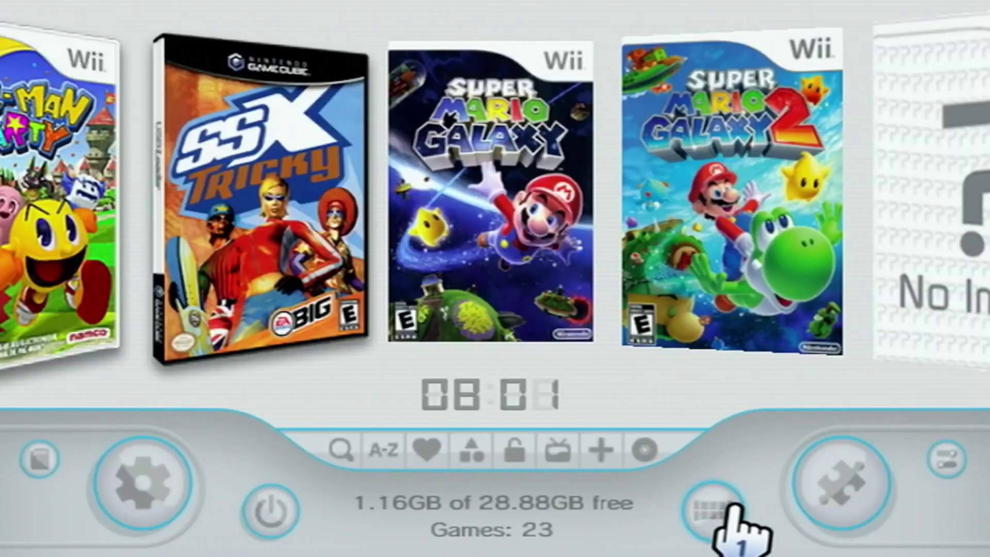
{"action": "key", "text": "Right"}
{"action": "key", "text": "Right"}
{"action": "key", "text": "Right"}
{"action": "key", "text": "Right"}
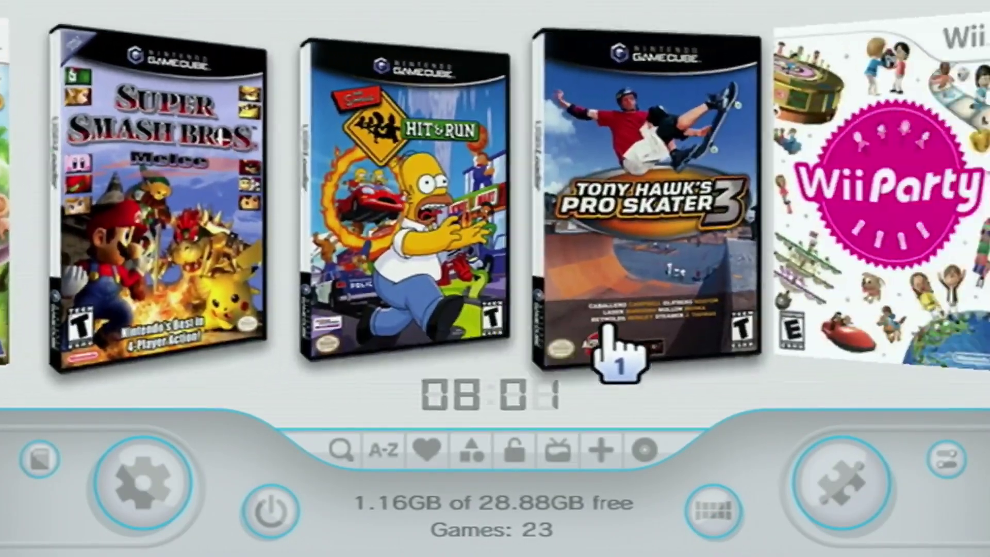
{"action": "key", "text": "Right"}
{"action": "key", "text": "Right"}
{"action": "key", "text": "Right"}
{"action": "key", "text": "Right"}
{"action": "key", "text": "Right"}
{"action": "key", "text": "Right"}
{"action": "key", "text": "Right"}
{"action": "key", "text": "Right"}
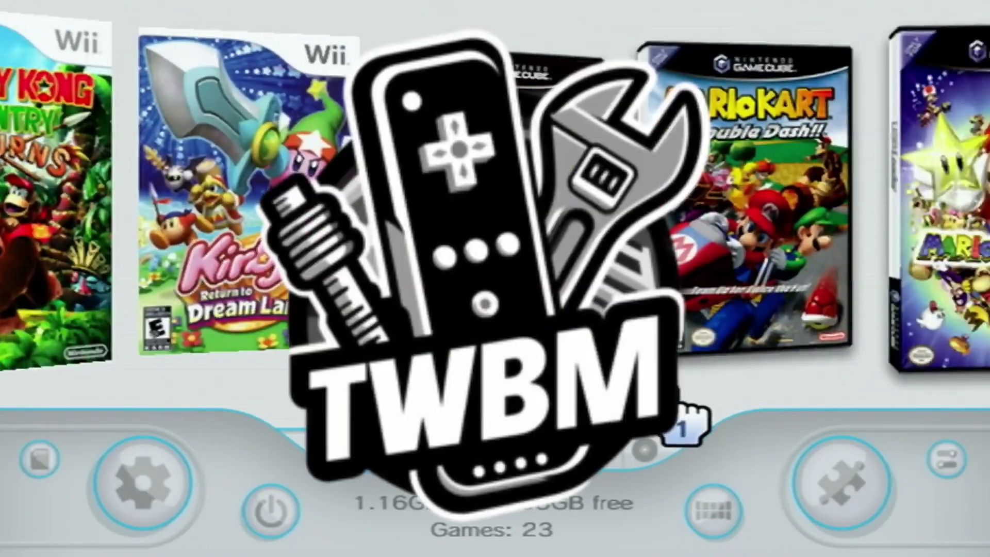
{"action": "key", "text": "Right"}
{"action": "key", "text": "Right"}
{"action": "key", "text": "Right"}
{"action": "key", "text": "Right"}
{"action": "key", "text": "Right"}
{"action": "key", "text": "Right"}
{"action": "key", "text": "Right"}
{"action": "key", "text": "Right"}
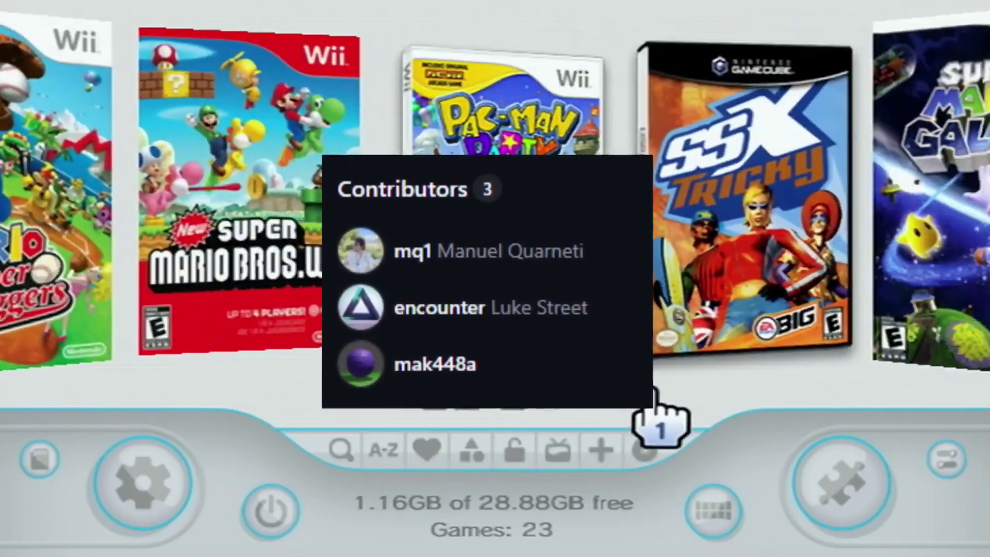
{"action": "key", "text": "Right"}
{"action": "key", "text": "Right"}
{"action": "key", "text": "Right"}
{"action": "key", "text": "Right"}
{"action": "key", "text": "Right"}
{"action": "key", "text": "Right"}
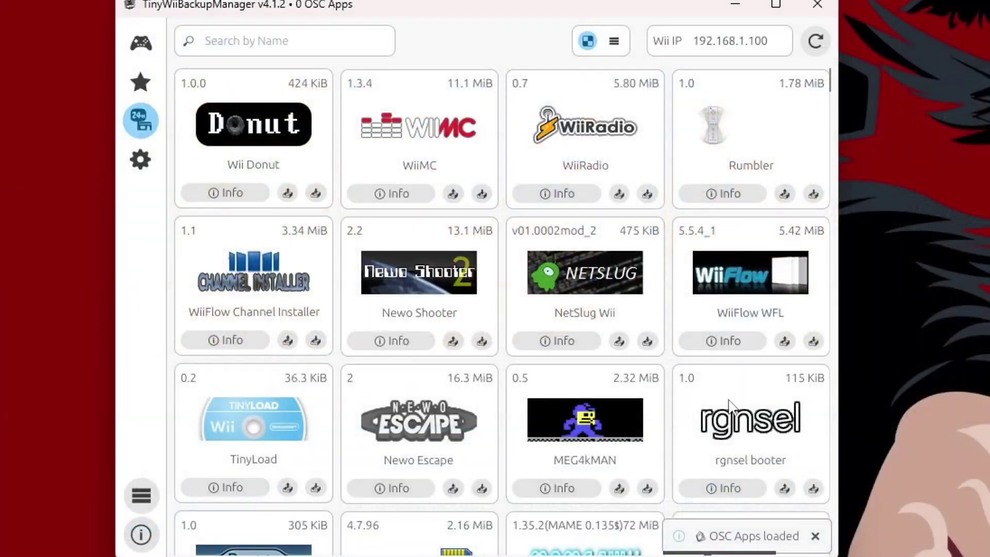
Scroll down and back up through the OSC homebrew apps grid
{"action": "scroll", "coordinate": [685, 288], "scroll_direction": "down", "scroll_amount": 3}
{"action": "scroll", "coordinate": [686, 299], "scroll_direction": "down", "scroll_amount": 9}
{"action": "scroll", "coordinate": [608, 366], "scroll_direction": "up", "scroll_amount": 6}
{"action": "scroll", "coordinate": [608, 381], "scroll_direction": "up", "scroll_amount": 4}
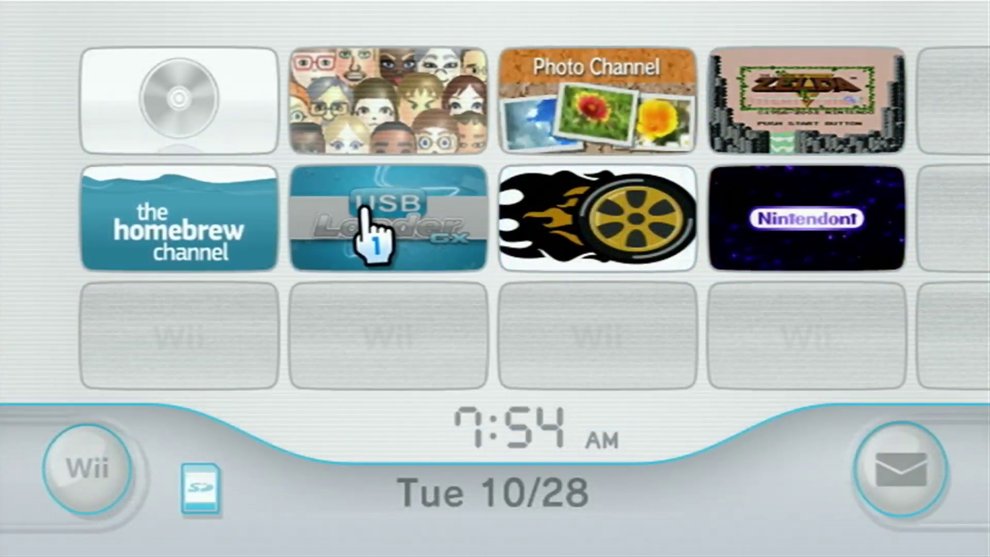
Launch the USB Loader GX channel, change its library layout, then open the wbfs folder
{"action": "left_click", "coordinate": [439, 235]}
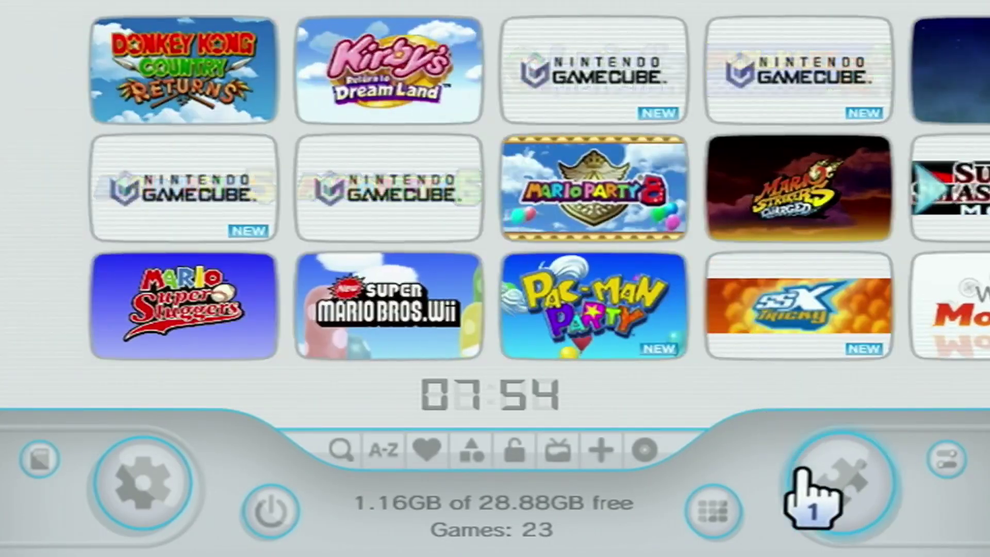
{"action": "left_click", "coordinate": [713, 510]}
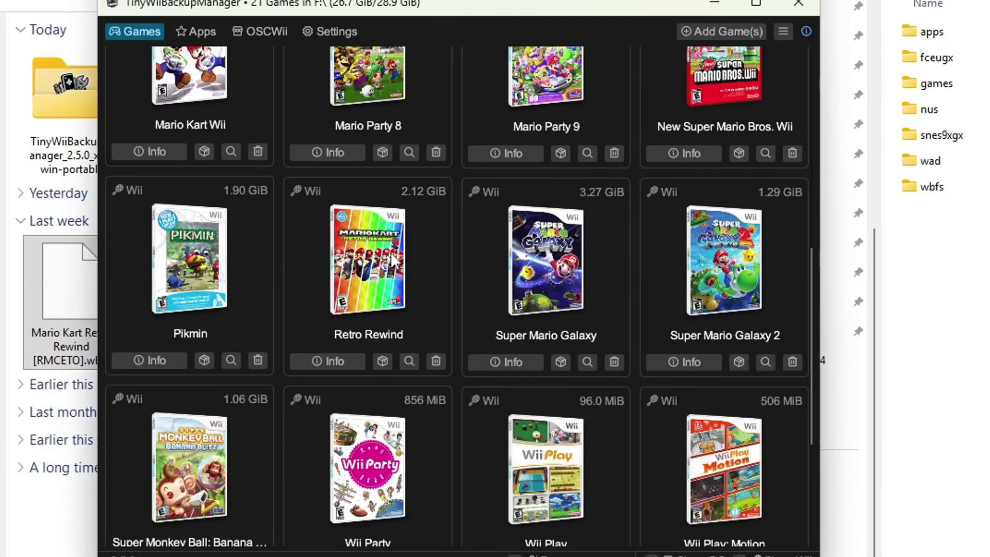
{"action": "left_click", "coordinate": [959, 187]}
{"action": "double_click", "coordinate": [965, 186]}
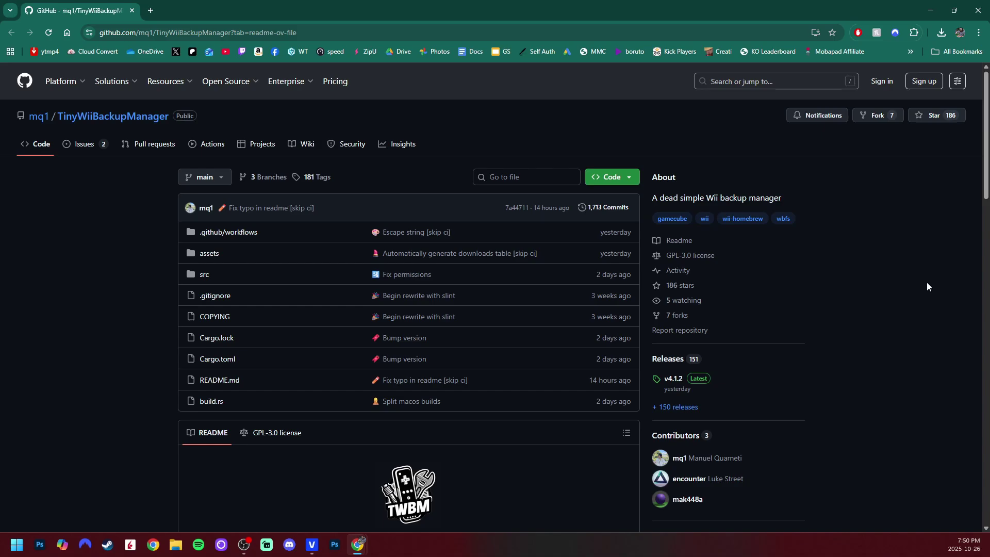
{"action": "scroll", "coordinate": [928, 281], "scroll_direction": "down", "scroll_amount": 7}
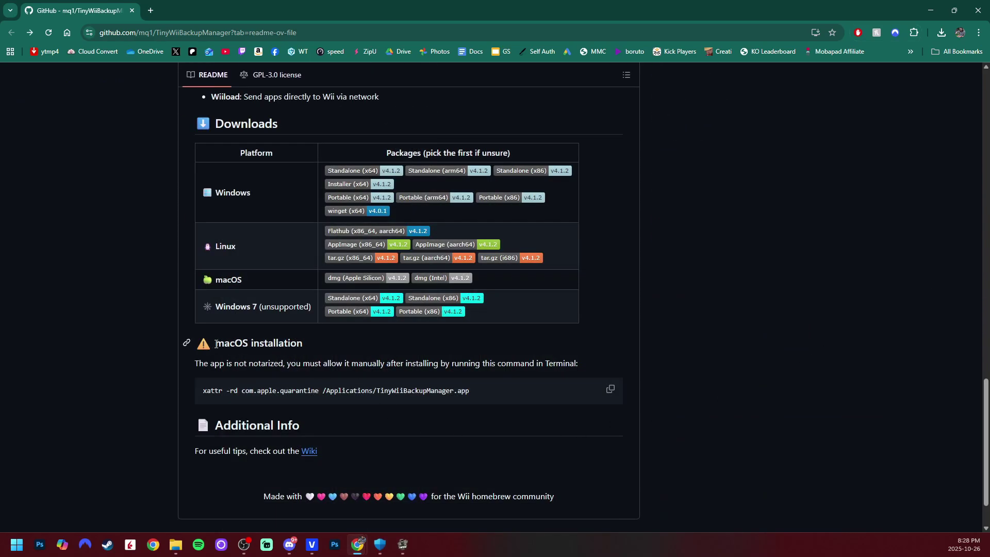
{"action": "left_click_drag", "start_coordinate": [216, 344], "coordinate": [315, 349]}
{"action": "left_click", "coordinate": [246, 371]}
{"action": "left_click_drag", "start_coordinate": [505, 394], "coordinate": [377, 395]}
{"action": "left_click", "coordinate": [490, 398]}
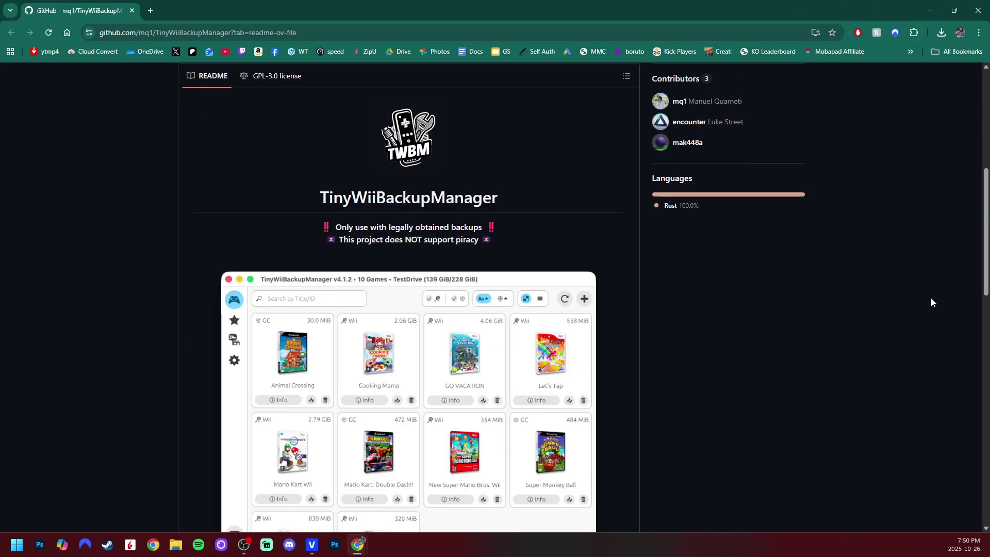
{"action": "scroll", "coordinate": [931, 301], "scroll_direction": "up", "scroll_amount": 5}
{"action": "scroll", "coordinate": [934, 306], "scroll_direction": "up", "scroll_amount": 1}
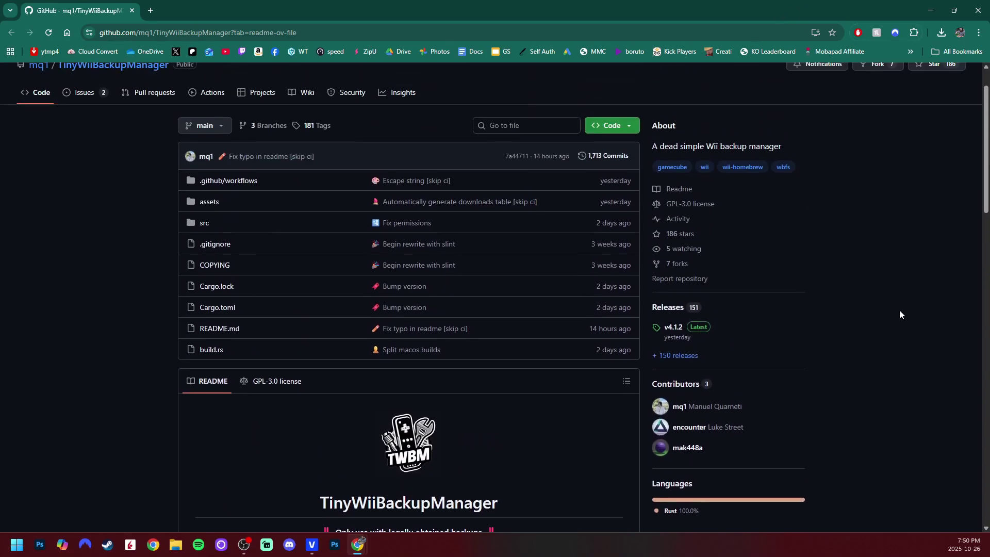
Download TinyWiiBackupManager-4.1.2-windows-x64-portable.zip from the v4.1.2 release assets and check the downloads list
{"action": "left_click", "coordinate": [675, 328]}
{"action": "scroll", "coordinate": [678, 354], "scroll_direction": "down", "scroll_amount": 10}
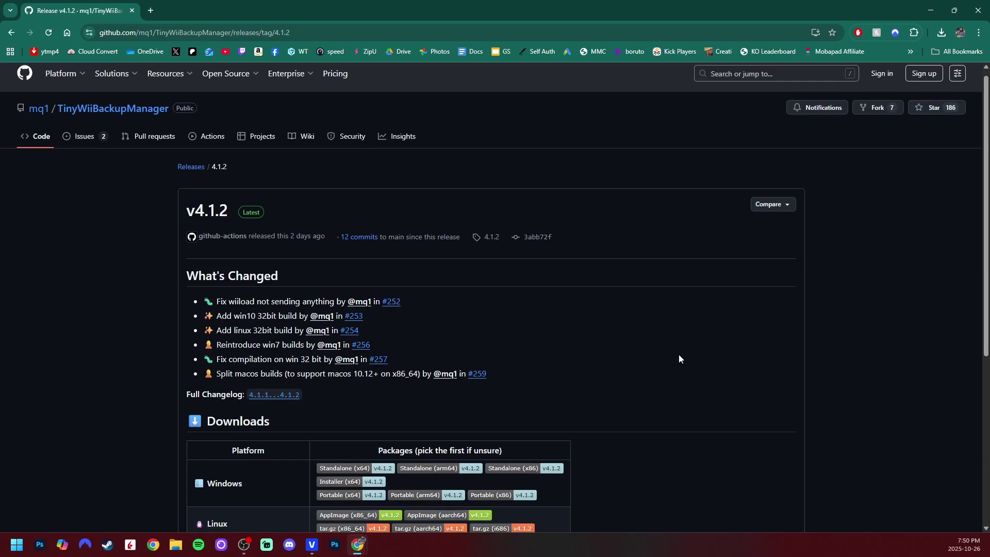
{"action": "scroll", "coordinate": [680, 358], "scroll_direction": "down", "scroll_amount": 2}
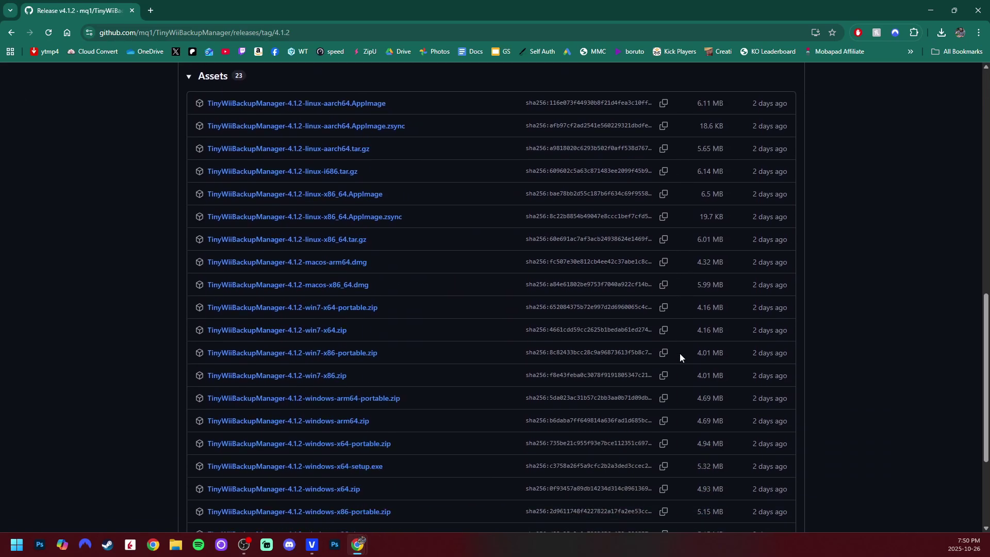
{"action": "scroll", "coordinate": [681, 357], "scroll_direction": "down", "scroll_amount": 2}
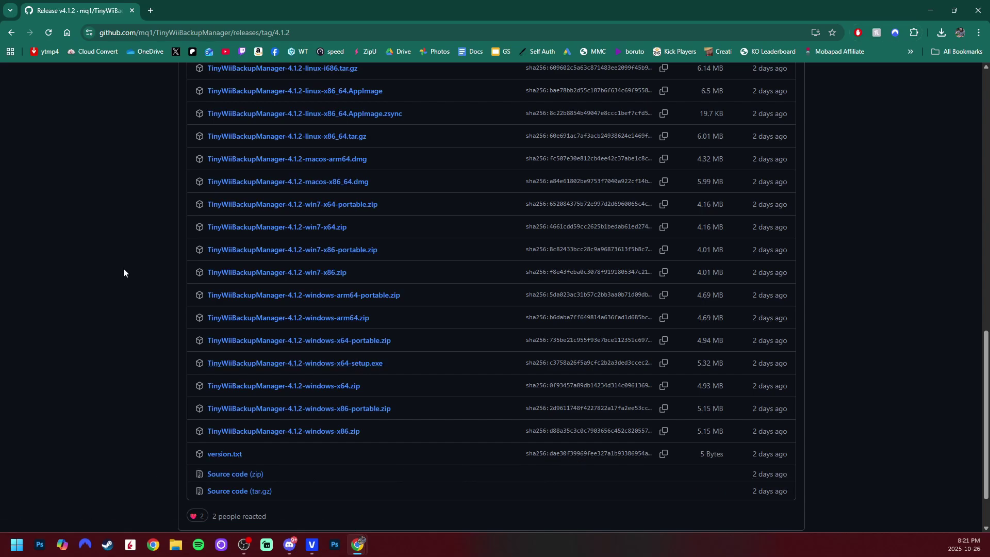
{"action": "left_click", "coordinate": [361, 342]}
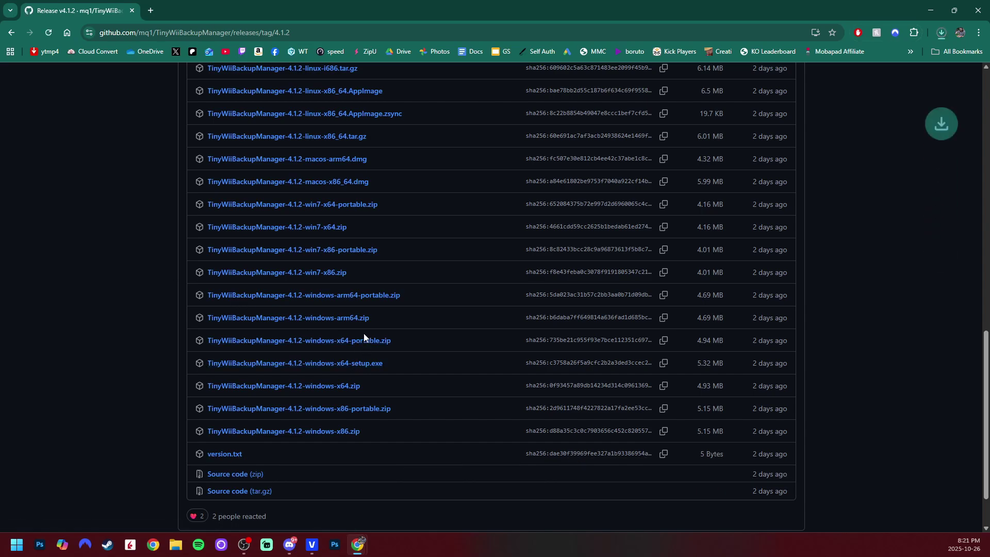
{"action": "left_click", "coordinate": [942, 33]}
Open Windows Security's virus and threat protection history via a 'windows' search
{"action": "left_click", "coordinate": [865, 88]}
{"action": "left_click", "coordinate": [25, 547]}
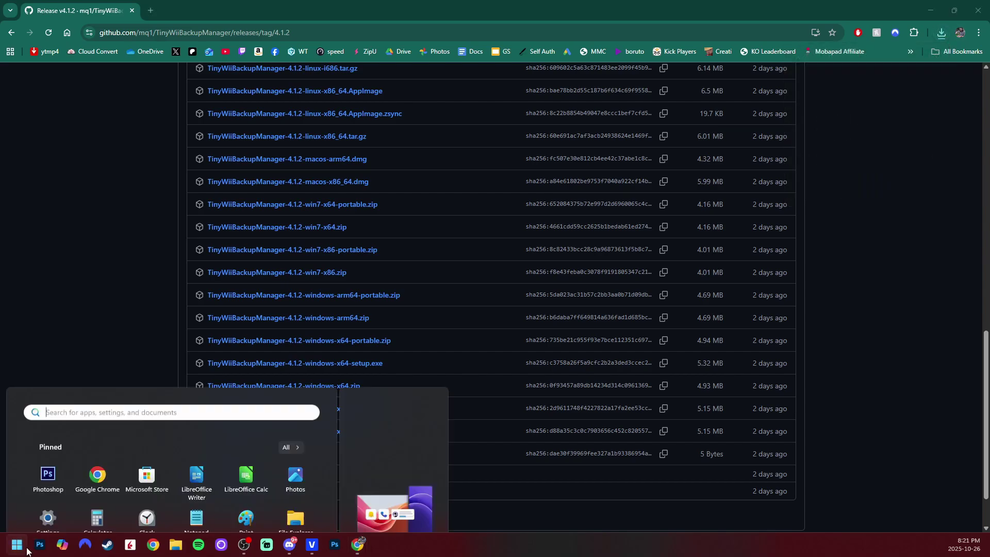
{"action": "left_click", "coordinate": [202, 172]}
{"action": "type", "text": "wind"}
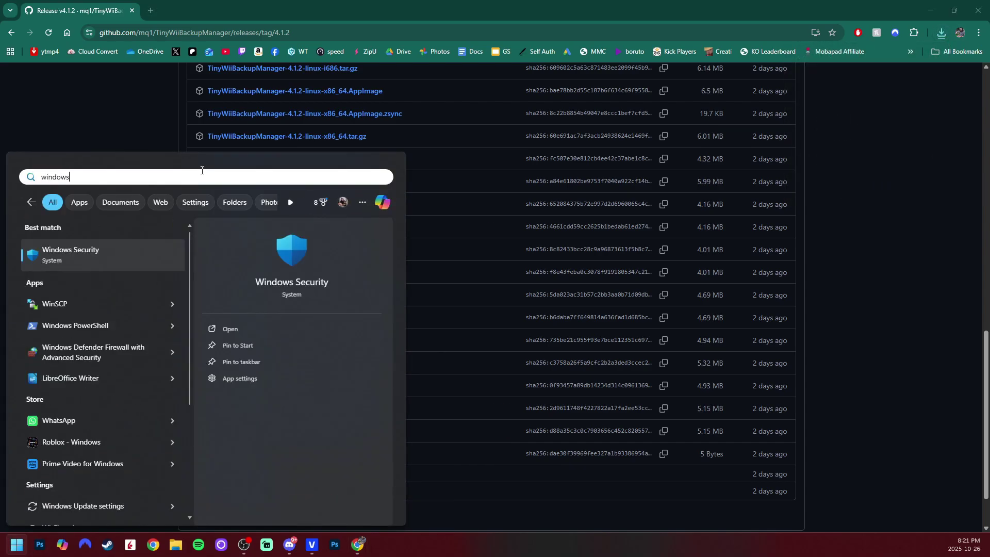
{"action": "type", "text": "ows"}
{"action": "left_click", "coordinate": [106, 257]}
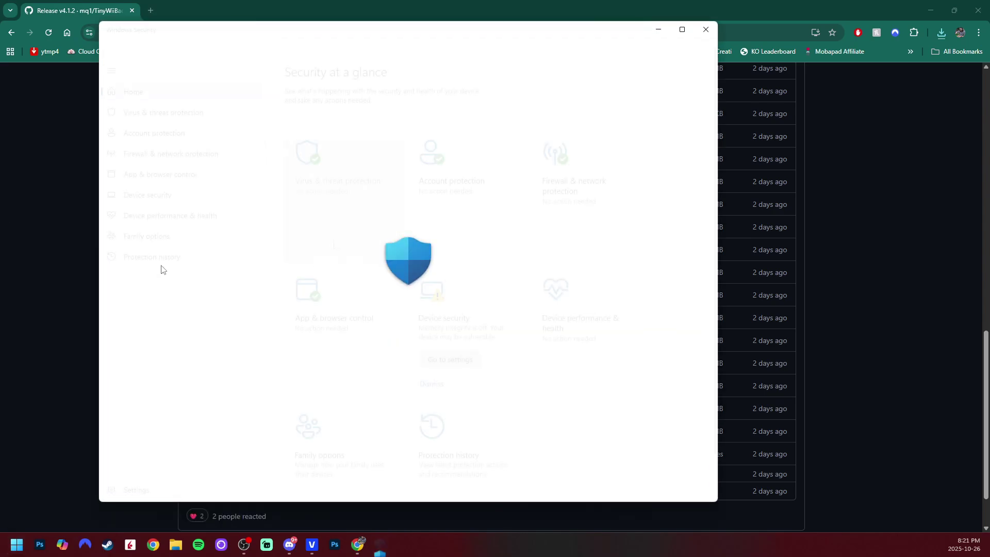
{"action": "left_click", "coordinate": [340, 184]}
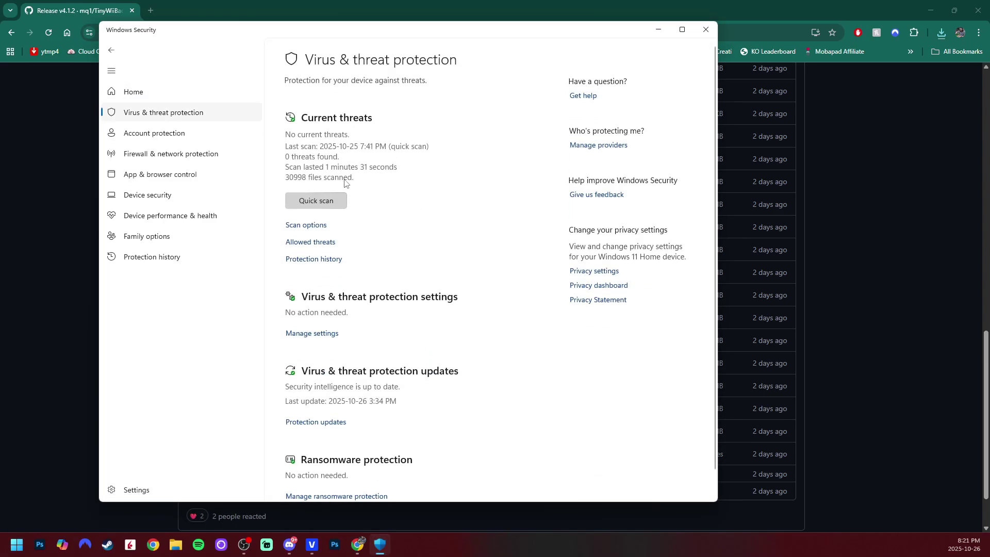
{"action": "left_click", "coordinate": [312, 260]}
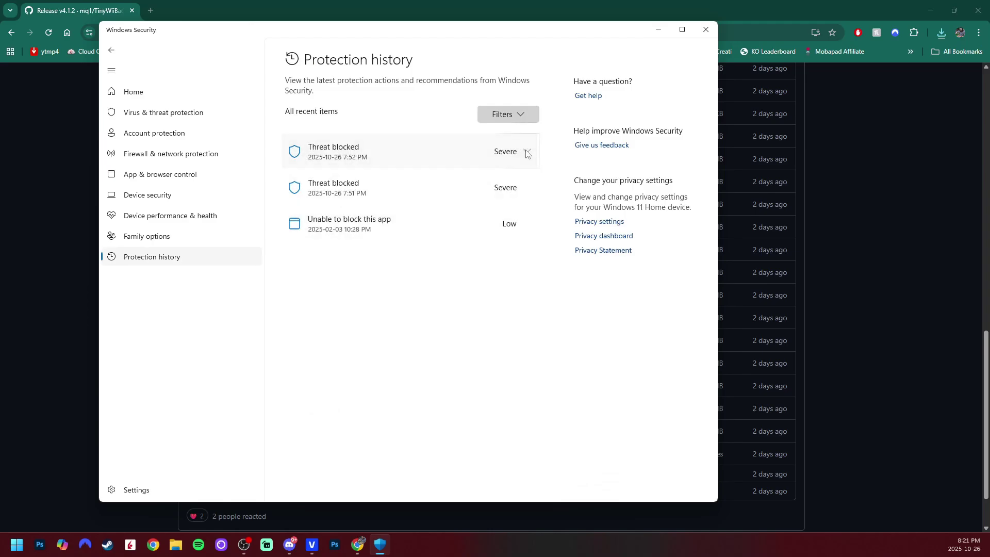
Review the 7:51 PM and 7:52 PM blocked threat entries, then minimize Windows Security
{"action": "left_click", "coordinate": [518, 188]}
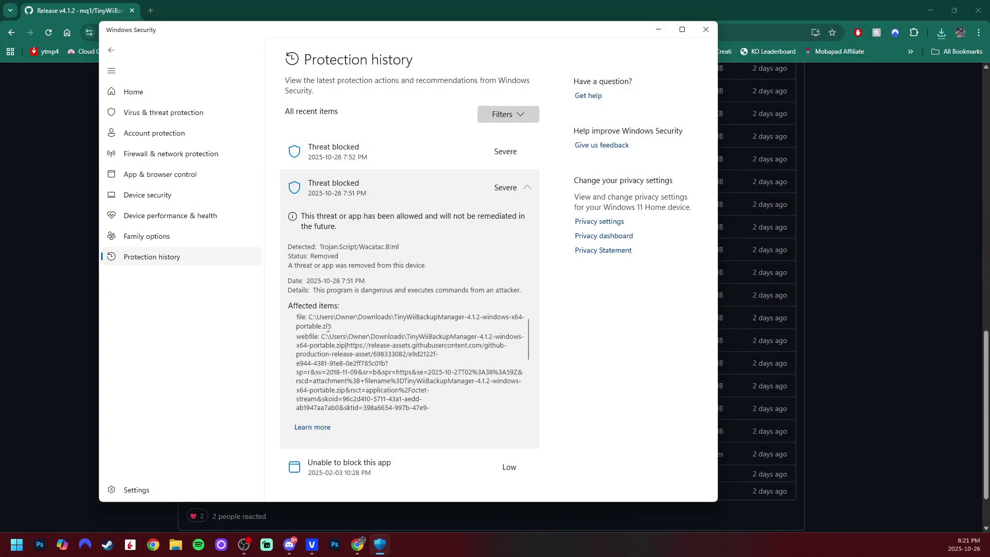
{"action": "left_click_drag", "start_coordinate": [331, 327], "coordinate": [488, 319]}
{"action": "left_click", "coordinate": [397, 333]}
{"action": "left_click", "coordinate": [505, 432]}
{"action": "left_click", "coordinate": [511, 156]}
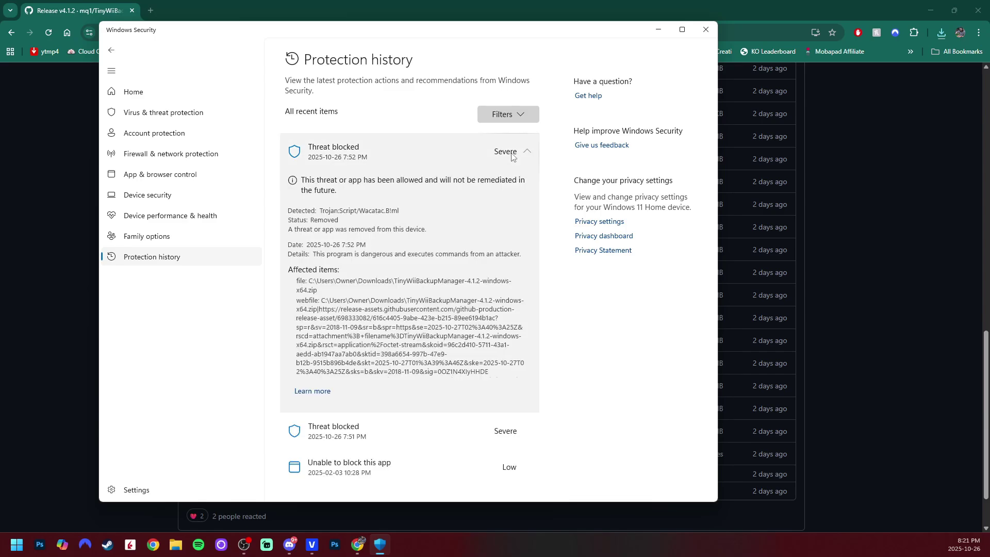
{"action": "left_click", "coordinate": [512, 155]}
{"action": "left_click", "coordinate": [658, 30]}
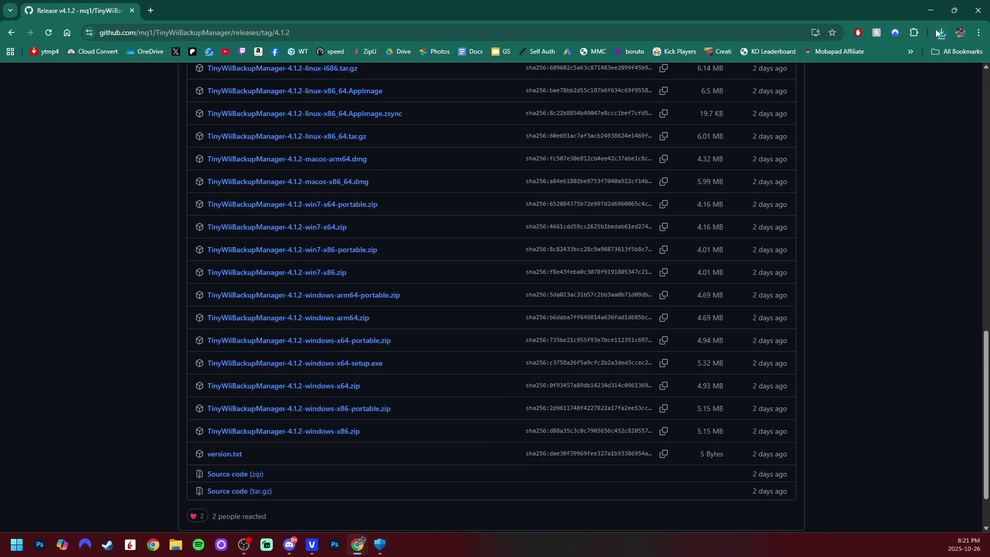
{"action": "left_click", "coordinate": [940, 33]}
Open the SUB2FS47 (F:) drive and confirm in Properties it is FAT32 with 28.8 GB
{"action": "left_click", "coordinate": [931, 11]}
{"action": "left_click", "coordinate": [177, 546]}
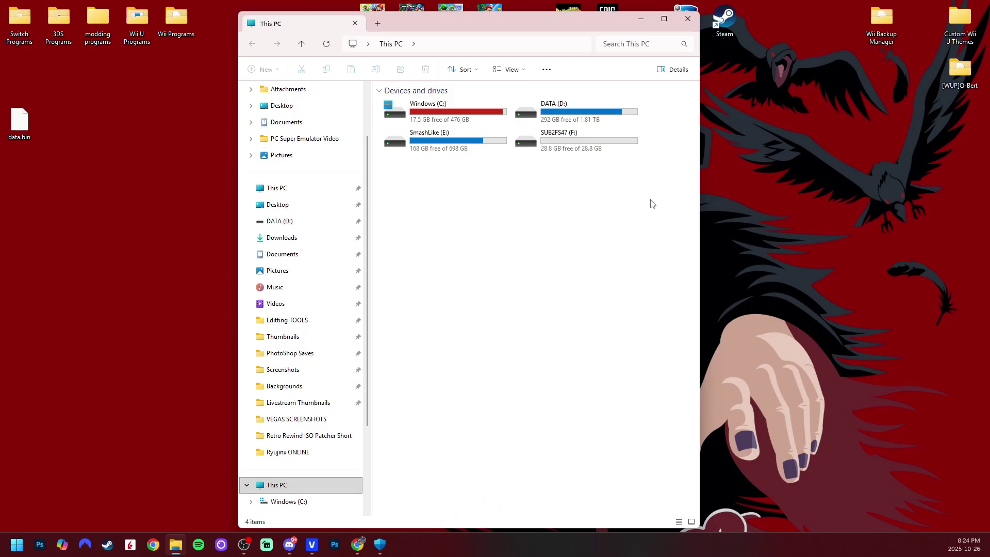
{"action": "double_click", "coordinate": [580, 139]}
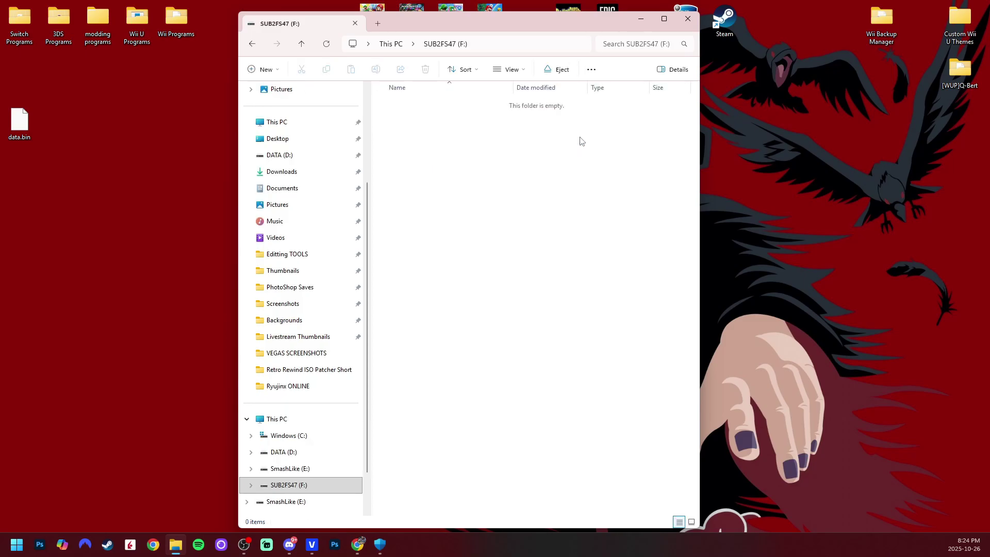
{"action": "right_click", "coordinate": [482, 198]}
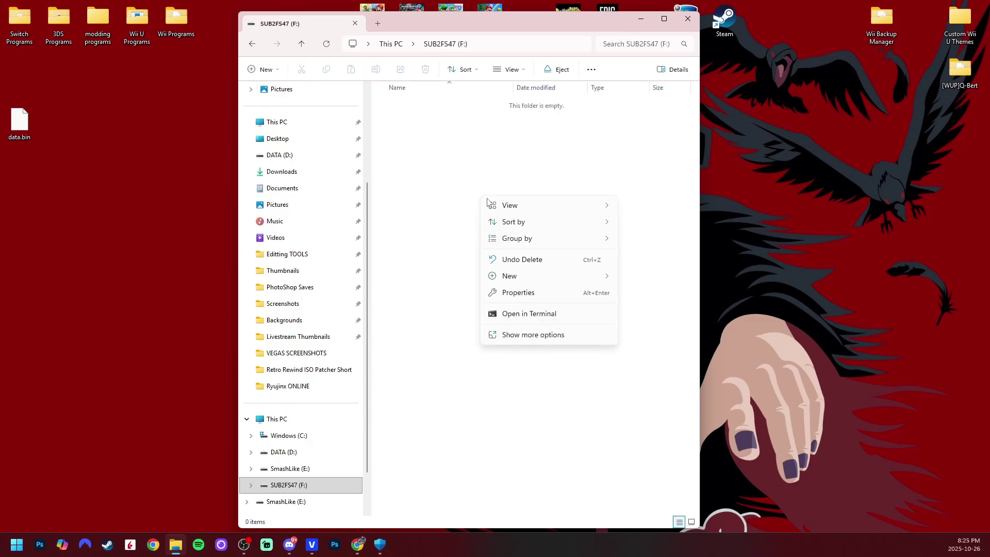
{"action": "left_click", "coordinate": [517, 292]}
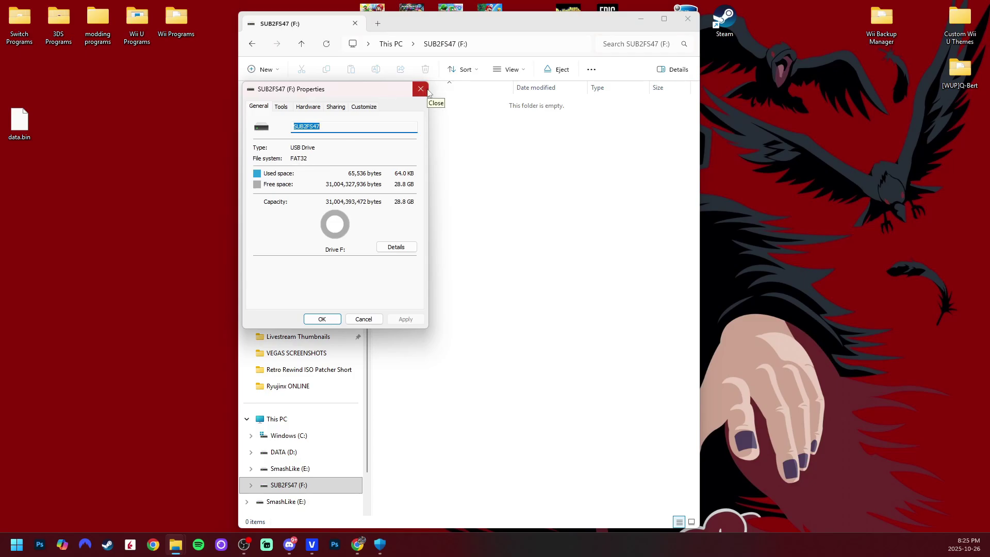
{"action": "left_click", "coordinate": [421, 89]}
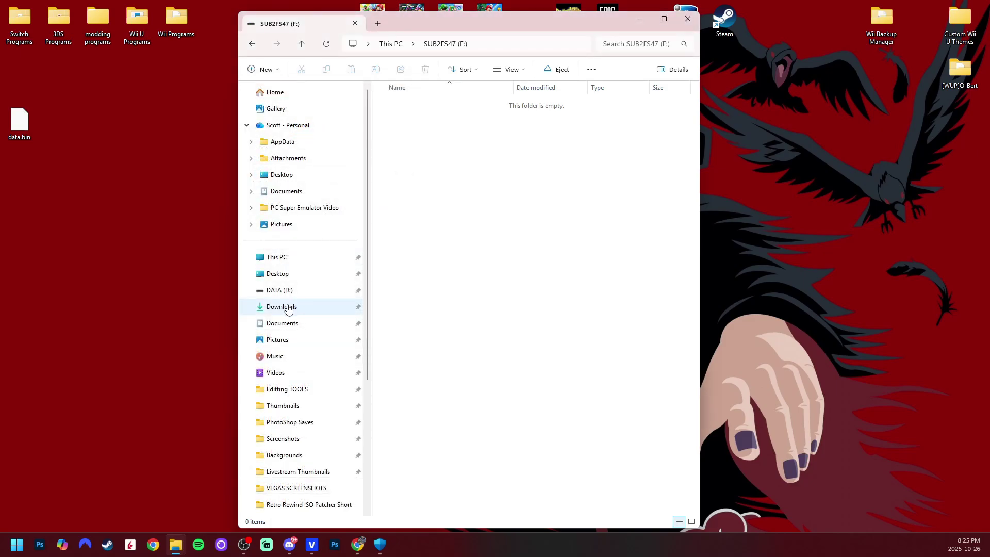
Extract TinyWiiBackupManager.exe from the portable zip into Downloads with WinRAR, then close WinRAR
{"action": "left_click", "coordinate": [289, 308]}
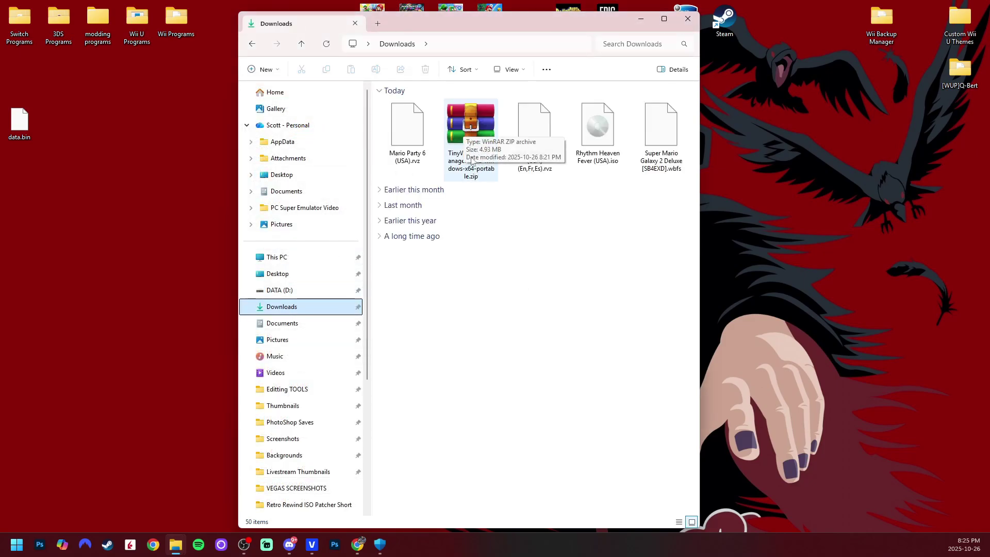
{"action": "double_click", "coordinate": [470, 161]}
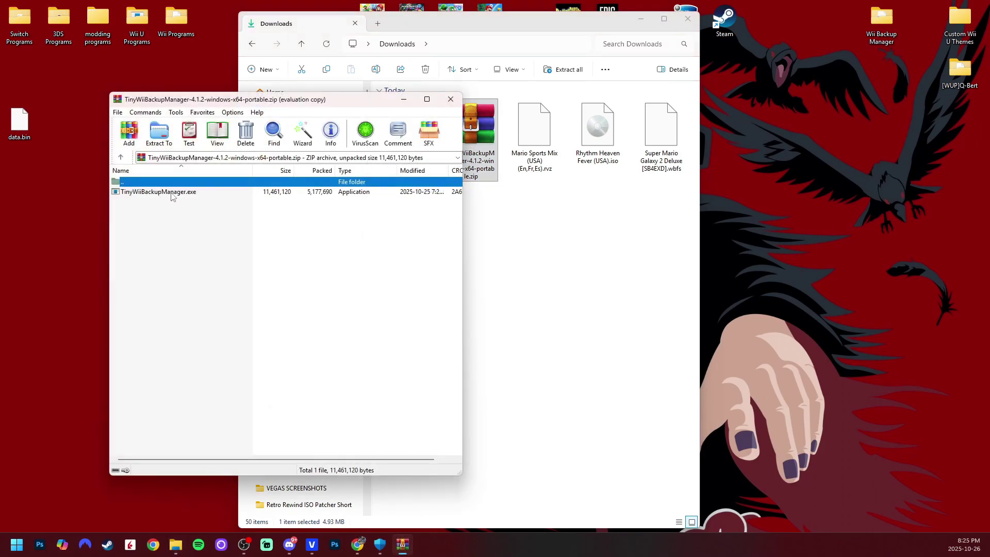
{"action": "left_click", "coordinate": [170, 192]}
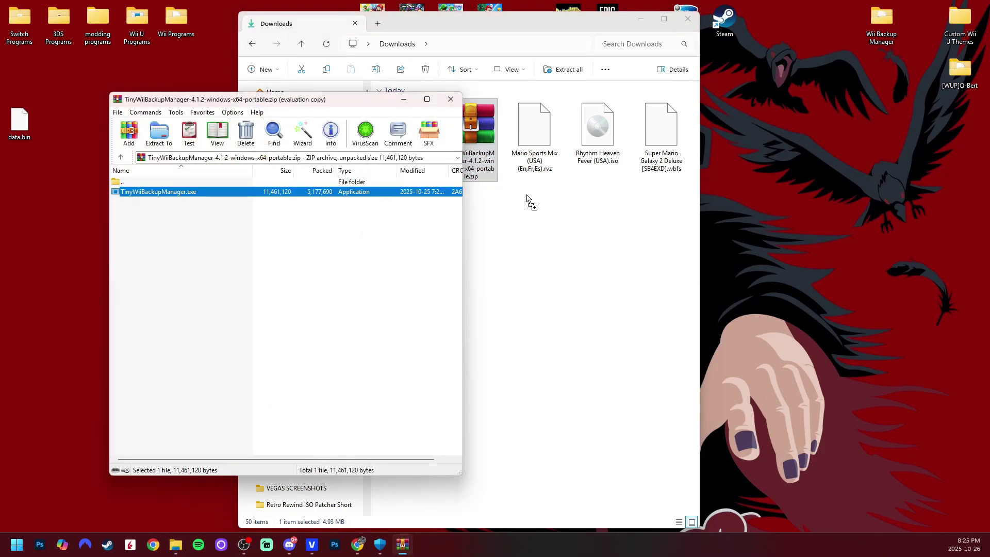
{"action": "left_click", "coordinate": [522, 223]}
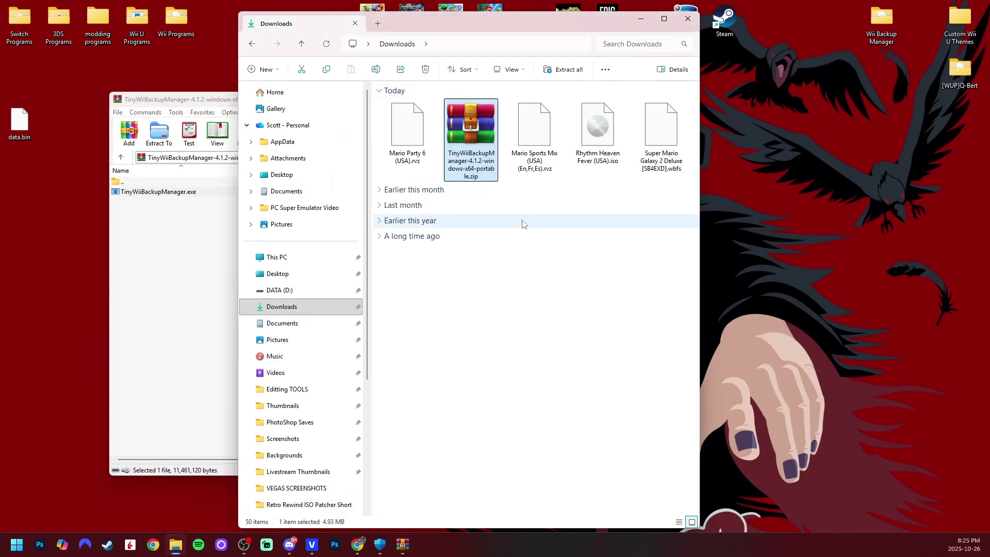
{"action": "left_click", "coordinate": [221, 104]}
{"action": "left_click", "coordinate": [454, 99]}
Delete the portable zip archive from Downloads, leaving TinyWiiBackupManager.exe selected
{"action": "left_click", "coordinate": [472, 154]}
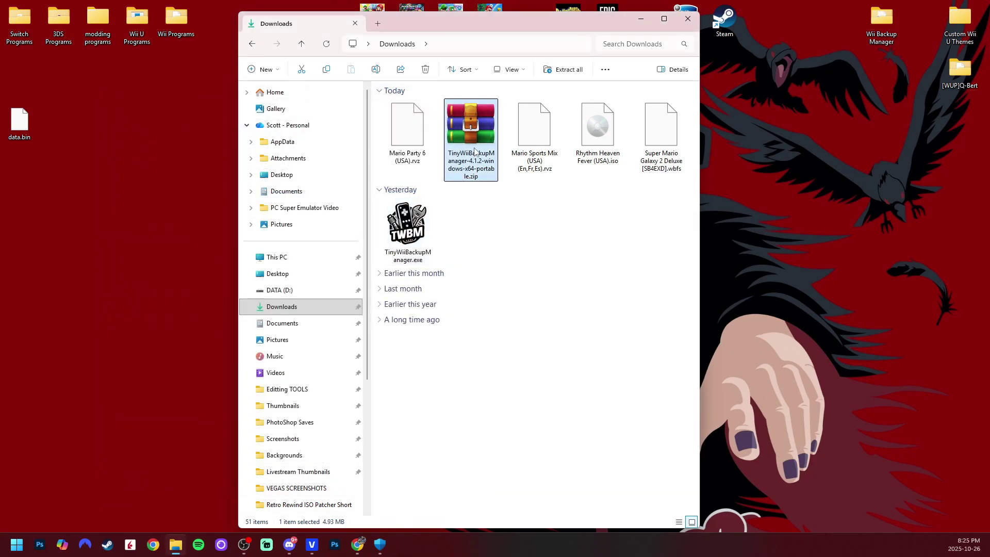
{"action": "key", "text": "Delete"}
{"action": "left_click", "coordinate": [413, 229]}
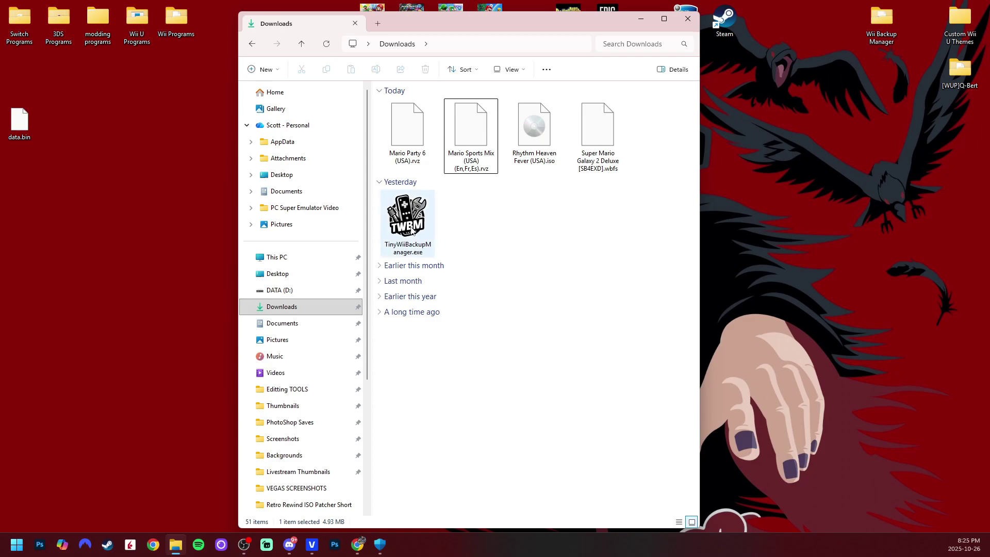
Run TinyWiiBackupManager.exe past the SmartScreen warning using More info and Run anyway
{"action": "double_click", "coordinate": [411, 233]}
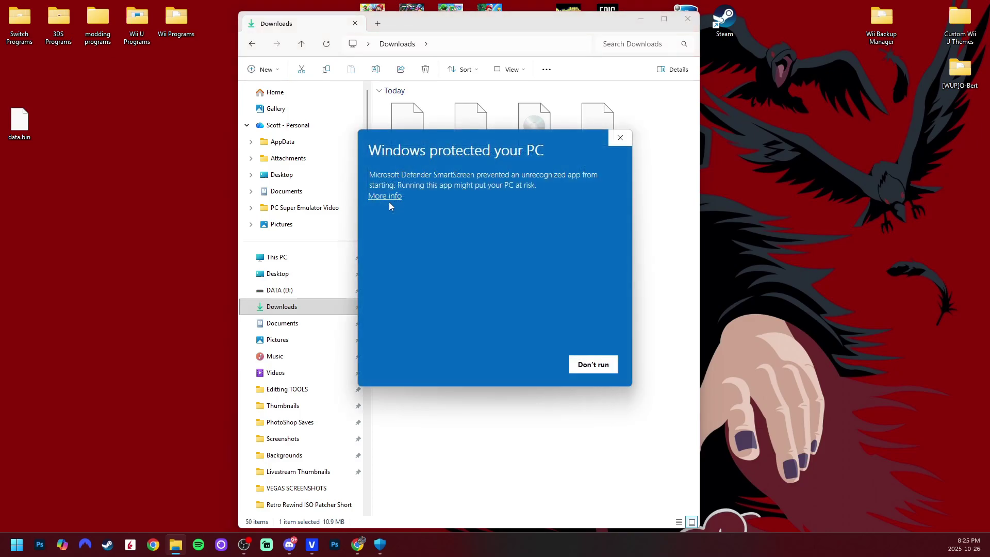
{"action": "left_click", "coordinate": [390, 197]}
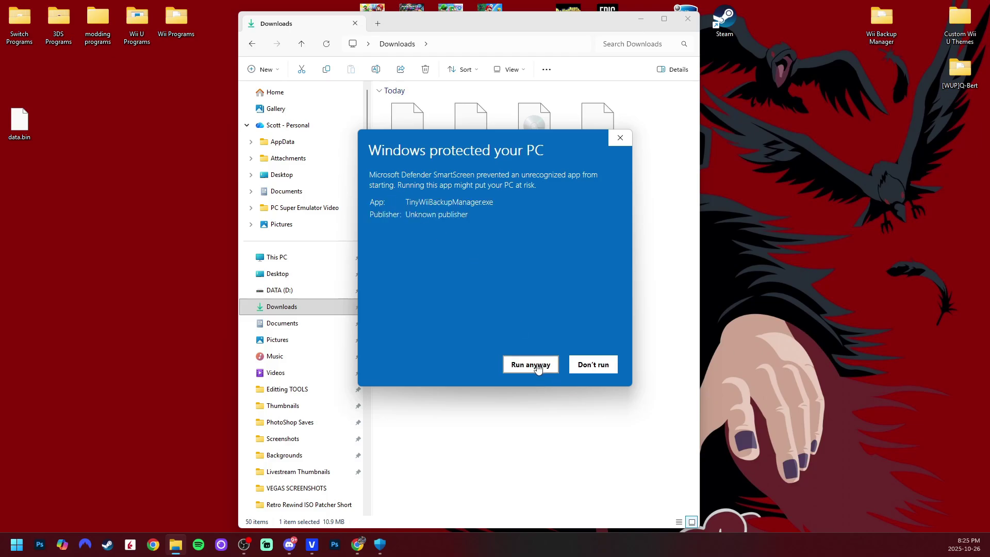
{"action": "left_click", "coordinate": [530, 365]}
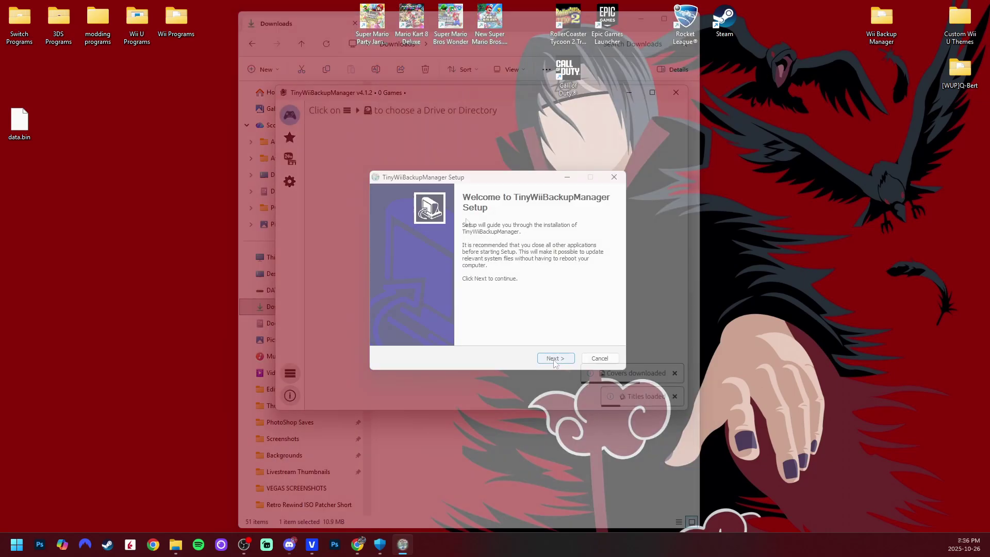
Install to the default folder with a desktop shortcut and launch the app
{"action": "left_click", "coordinate": [555, 358]}
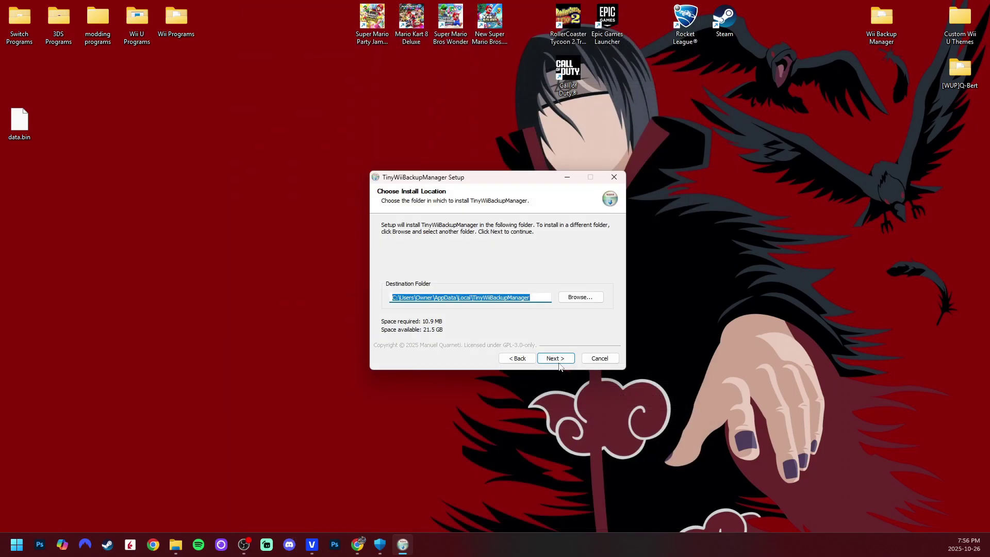
{"action": "left_click", "coordinate": [561, 360]}
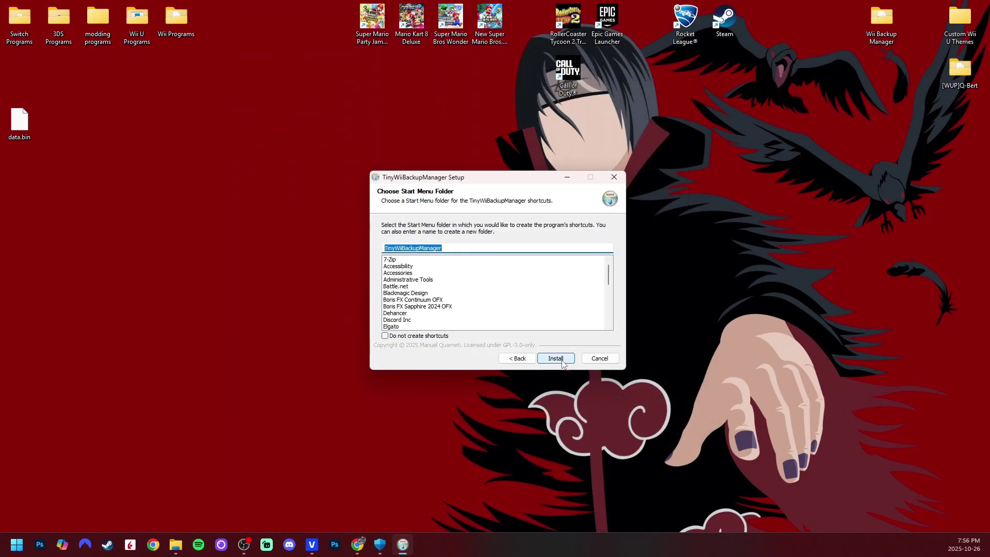
{"action": "left_click", "coordinate": [563, 364]}
{"action": "left_click", "coordinate": [557, 361]}
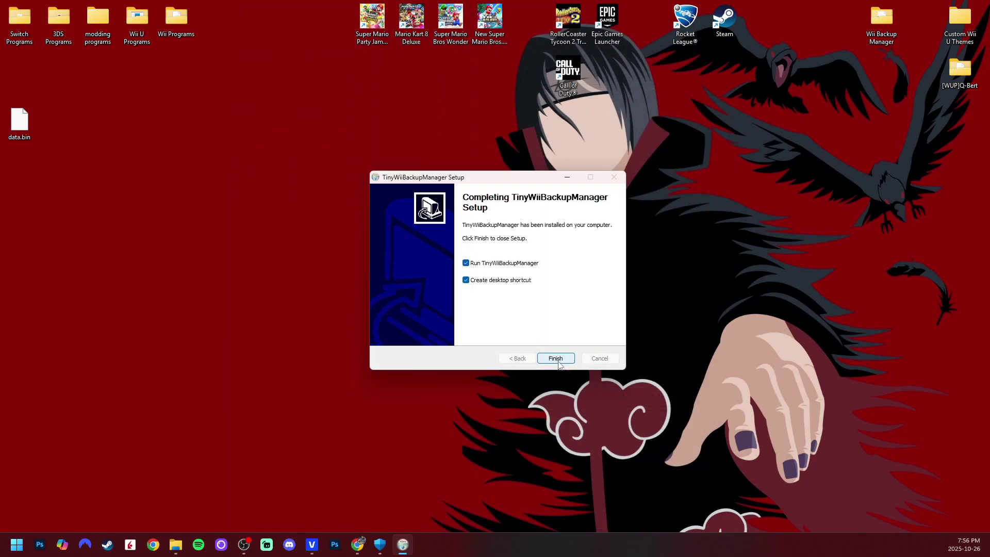
{"action": "left_click", "coordinate": [556, 359]}
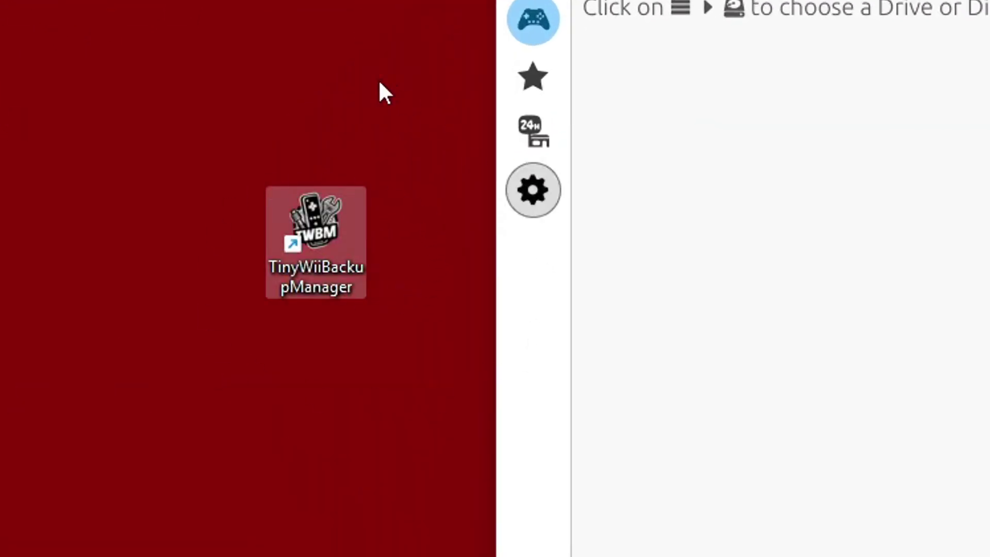
Launch TinyWiiBackupManager from its desktop shortcut and choose SUB2FS47 (F:) as the games drive
{"action": "double_click", "coordinate": [330, 248]}
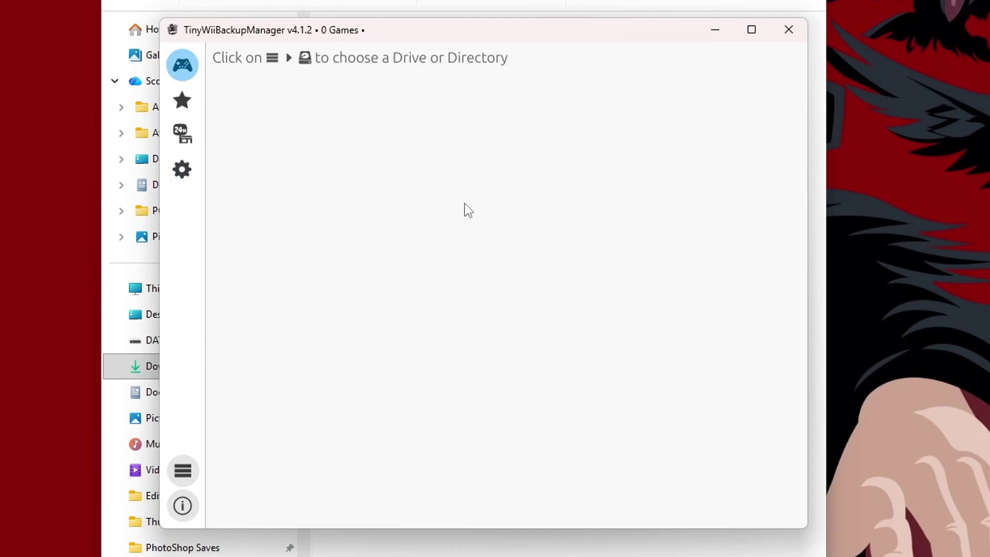
{"action": "left_click", "coordinate": [183, 470]}
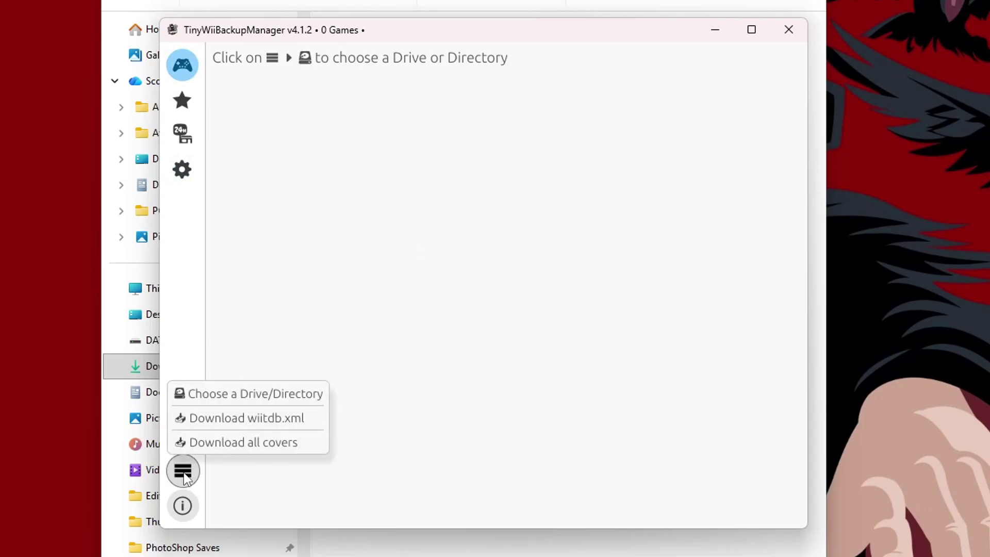
{"action": "left_click", "coordinate": [266, 394]}
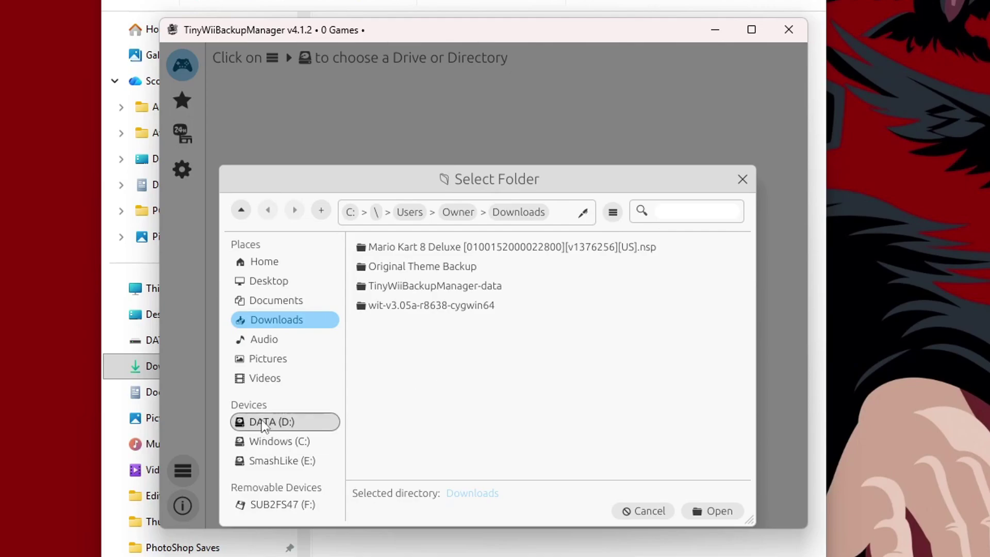
{"action": "left_click", "coordinate": [279, 505]}
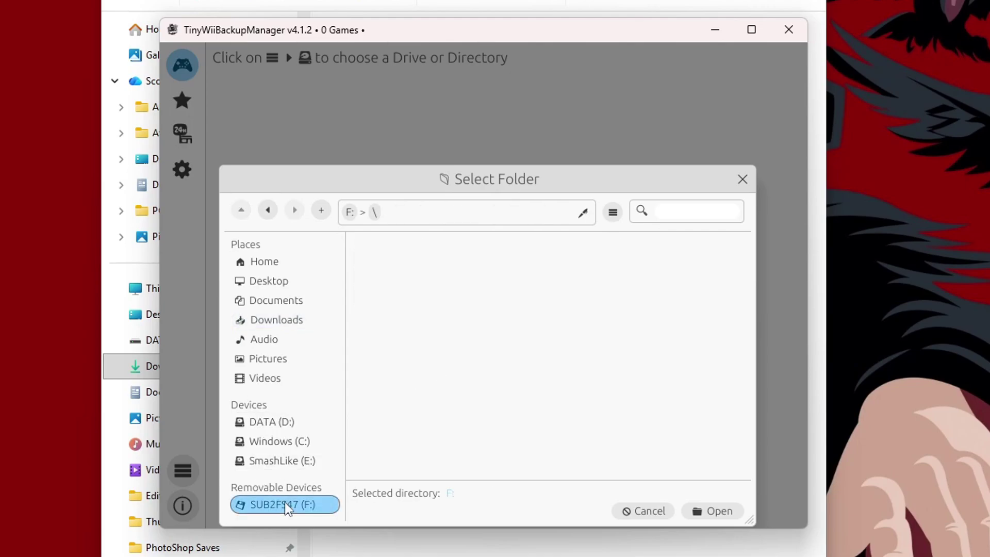
{"action": "left_click", "coordinate": [706, 512]}
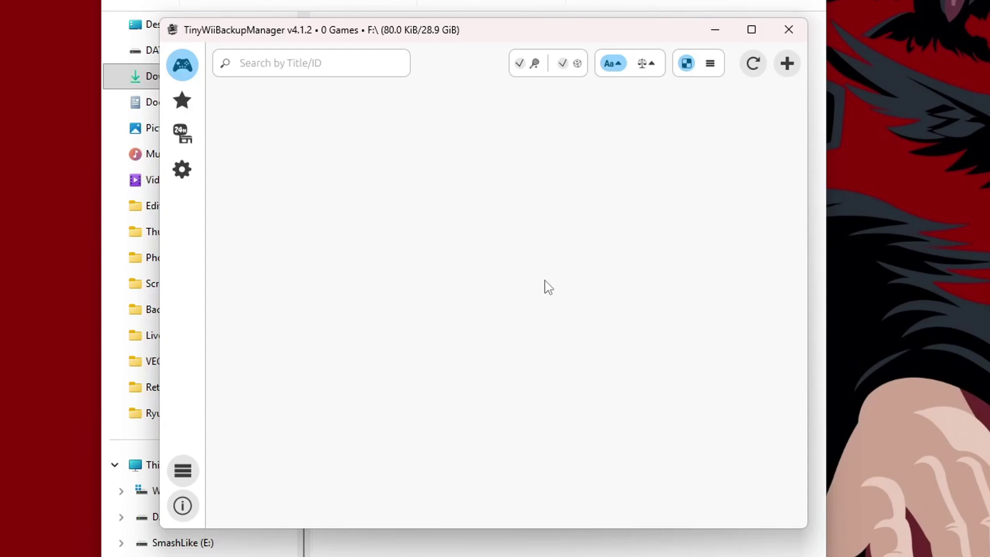
Select Mario Party 6 through Super Mario Galaxy 2 Deluxe in Downloads and add them
{"action": "left_click", "coordinate": [787, 64]}
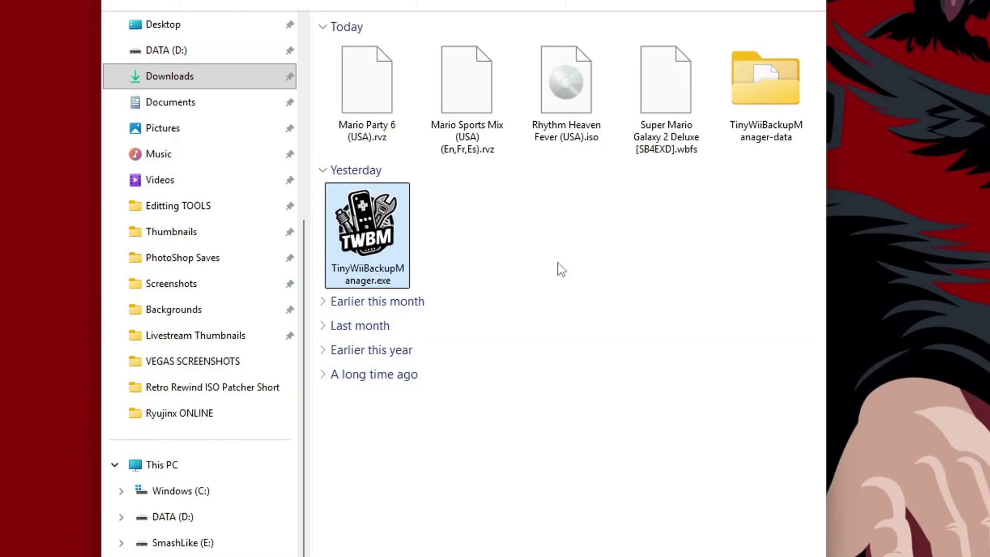
{"action": "left_click", "coordinate": [495, 236]}
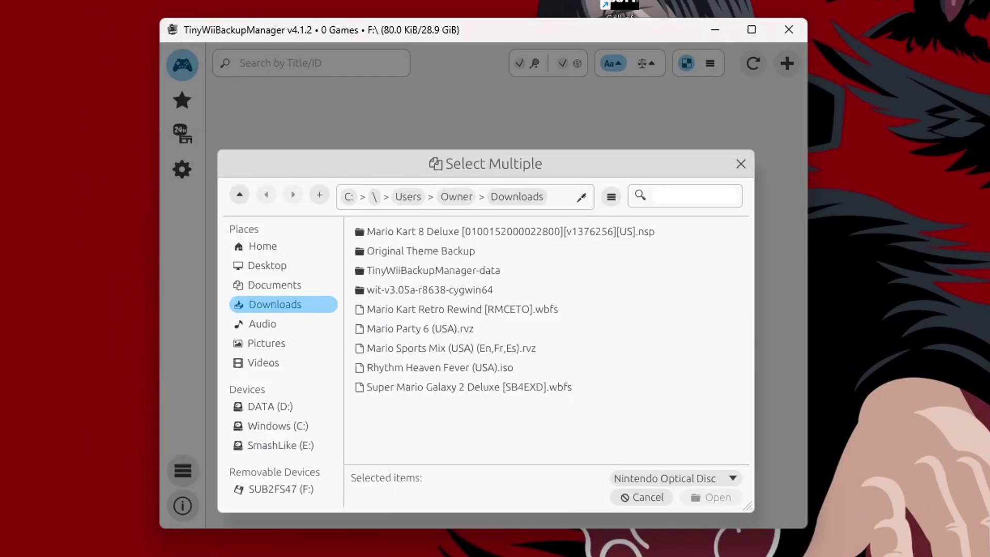
{"action": "left_click_drag", "start_coordinate": [586, 161], "coordinate": [586, 121]}
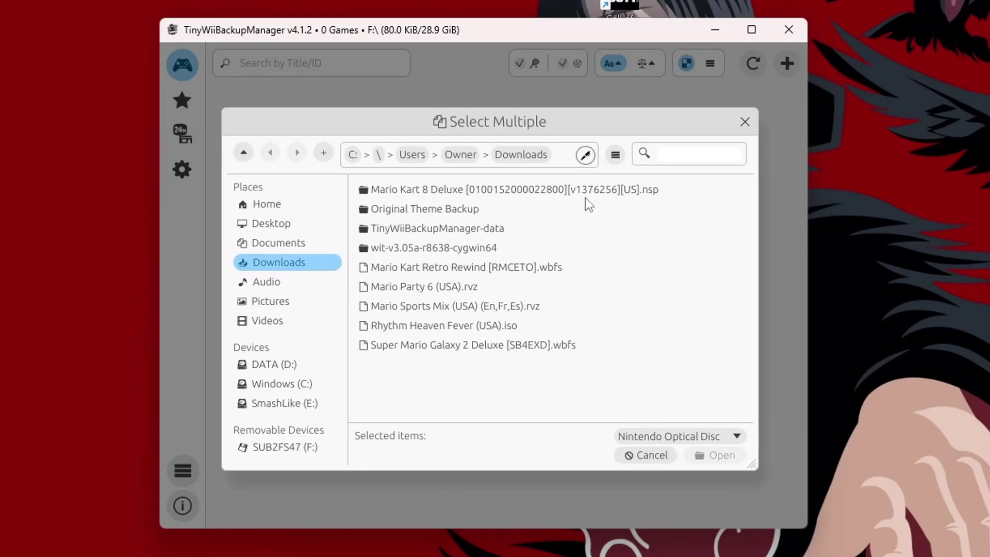
{"action": "left_click", "coordinate": [420, 345]}
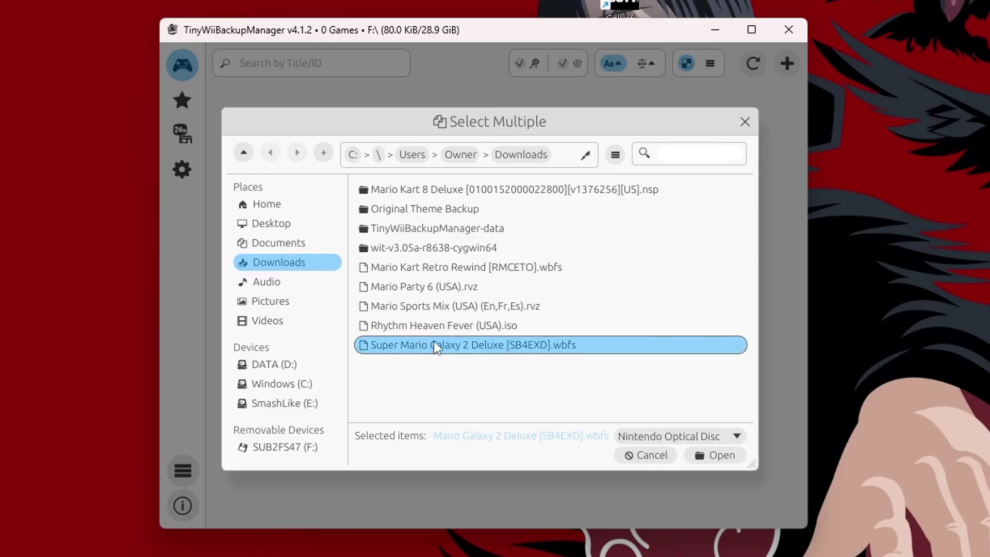
{"action": "left_click_drag", "start_coordinate": [435, 338], "coordinate": [503, 291]}
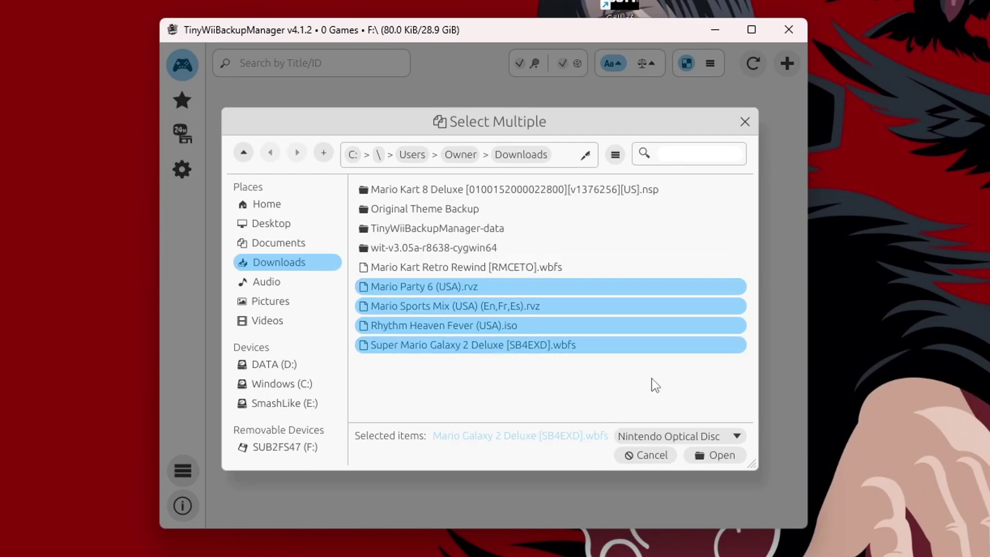
{"action": "left_click", "coordinate": [713, 456]}
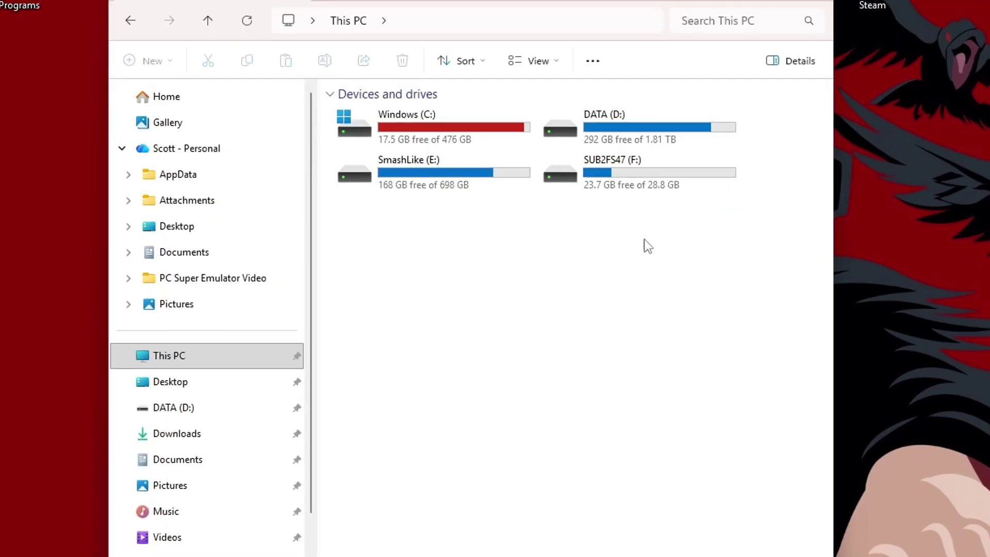
On F:, inspect the wbfs Mario Sports Mix [RMKE01] and games Mario Party 6 [GP6E01] folders
{"action": "double_click", "coordinate": [636, 178]}
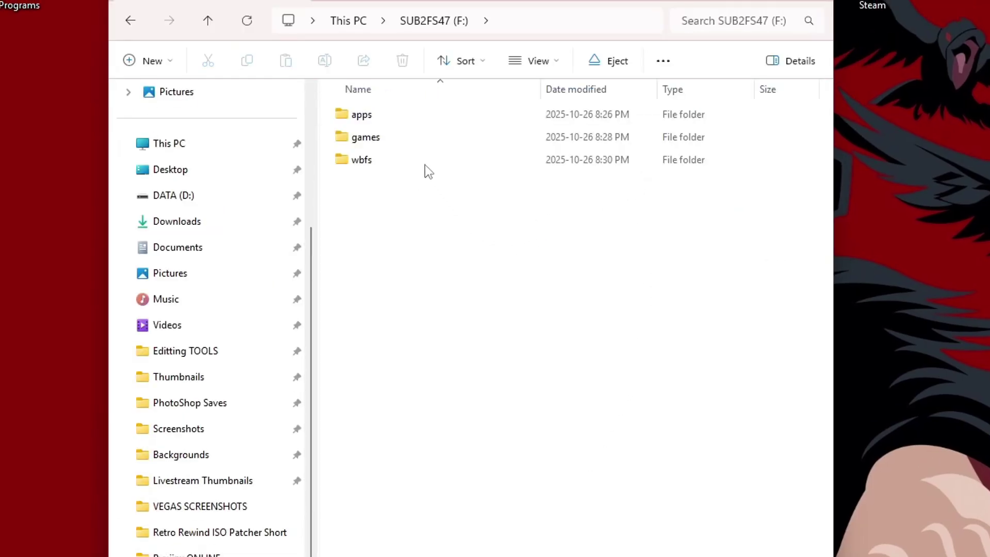
{"action": "double_click", "coordinate": [387, 159]}
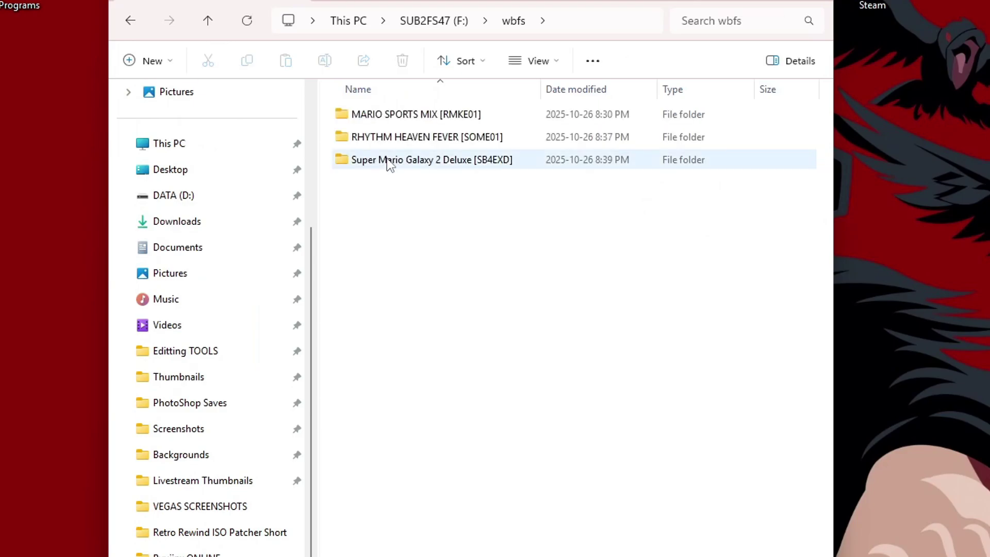
{"action": "double_click", "coordinate": [474, 117]}
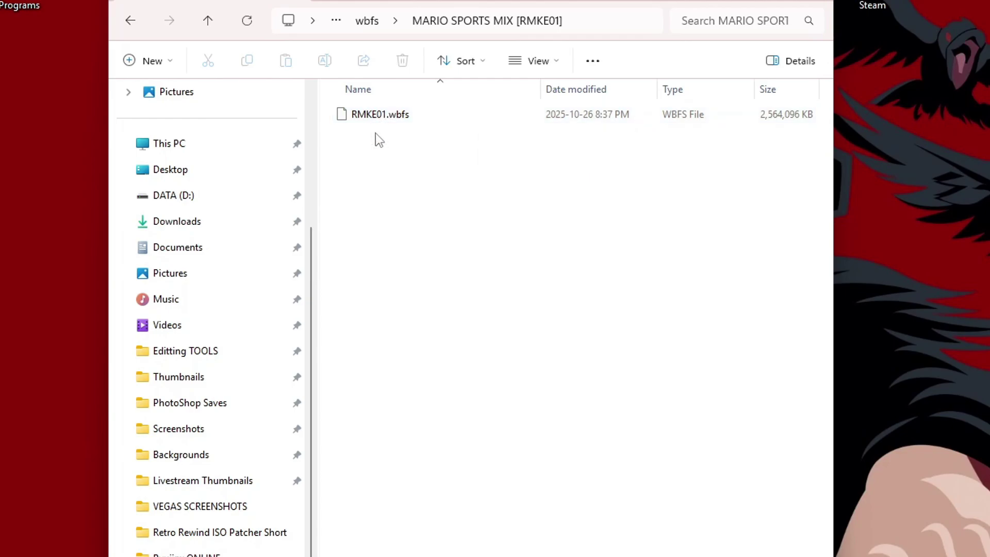
{"action": "left_click", "coordinate": [130, 20]}
{"action": "left_click", "coordinate": [130, 20]}
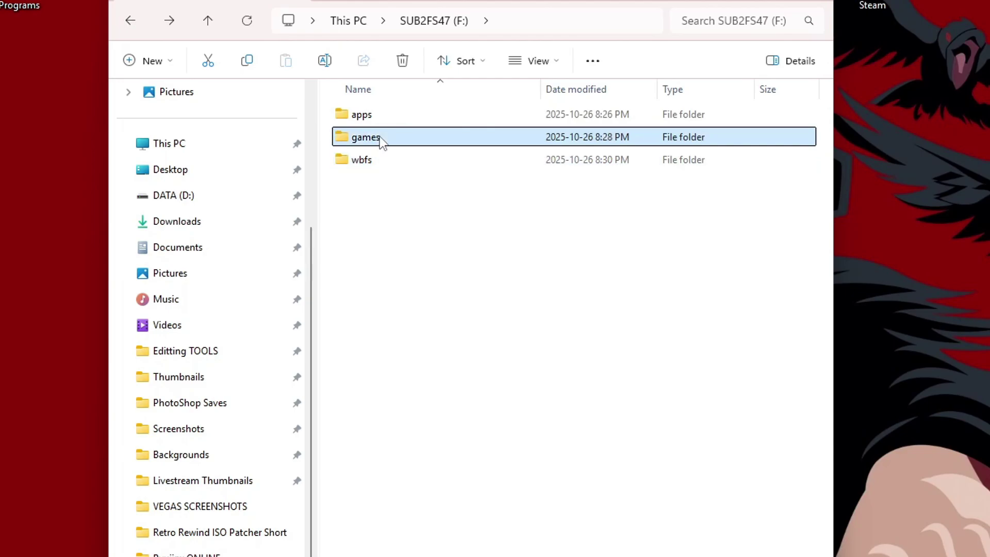
{"action": "double_click", "coordinate": [381, 139]}
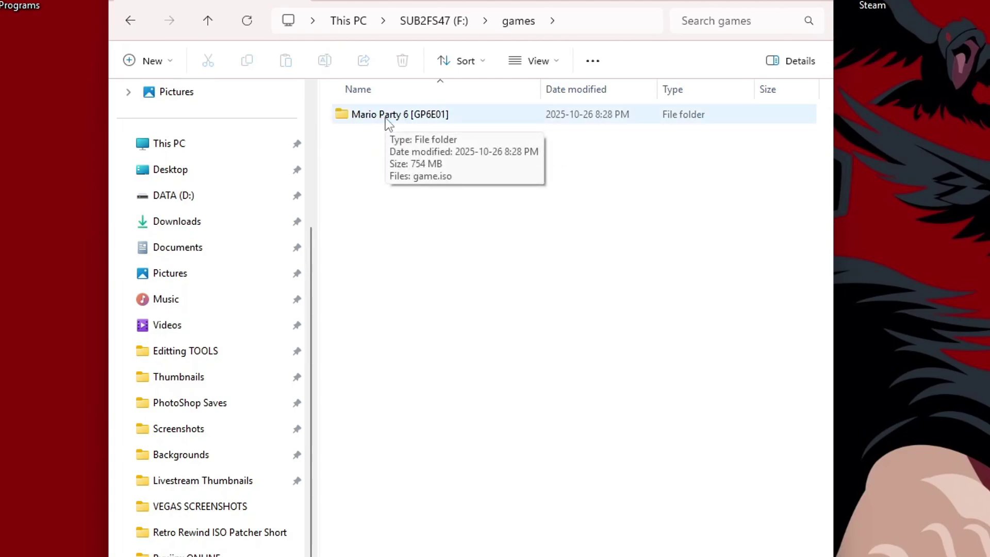
{"action": "double_click", "coordinate": [385, 118]}
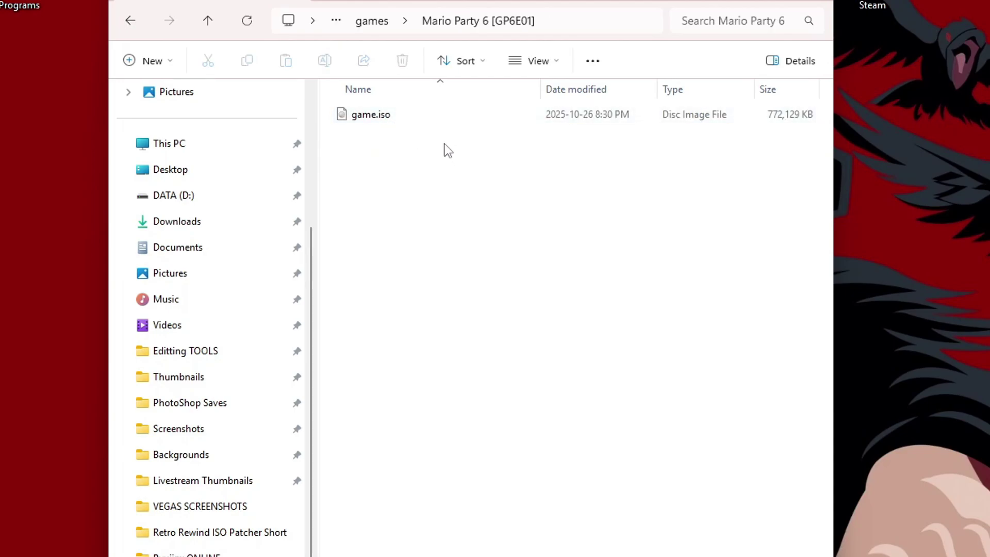
{"action": "left_click", "coordinate": [130, 21]}
{"action": "left_click", "coordinate": [130, 21]}
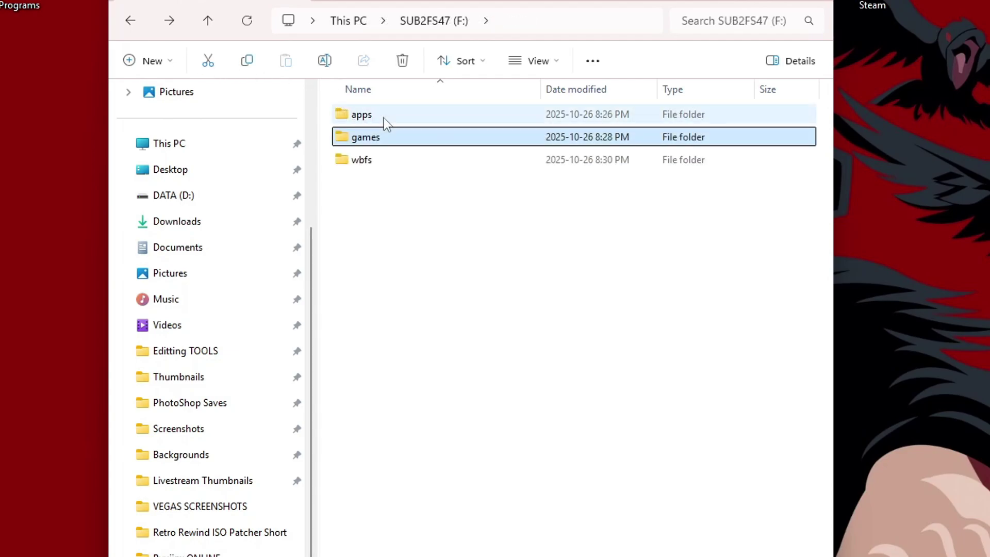
Open RMKE01.png from apps\usbloader_gx\images in Photos, then view GP6E01.png
{"action": "double_click", "coordinate": [384, 116]}
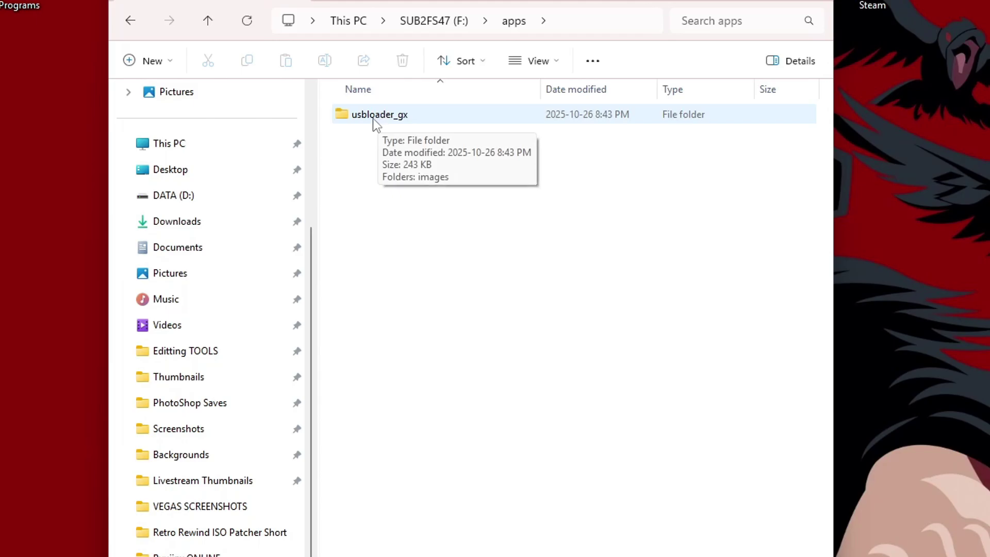
{"action": "double_click", "coordinate": [373, 117]}
{"action": "double_click", "coordinate": [373, 120]}
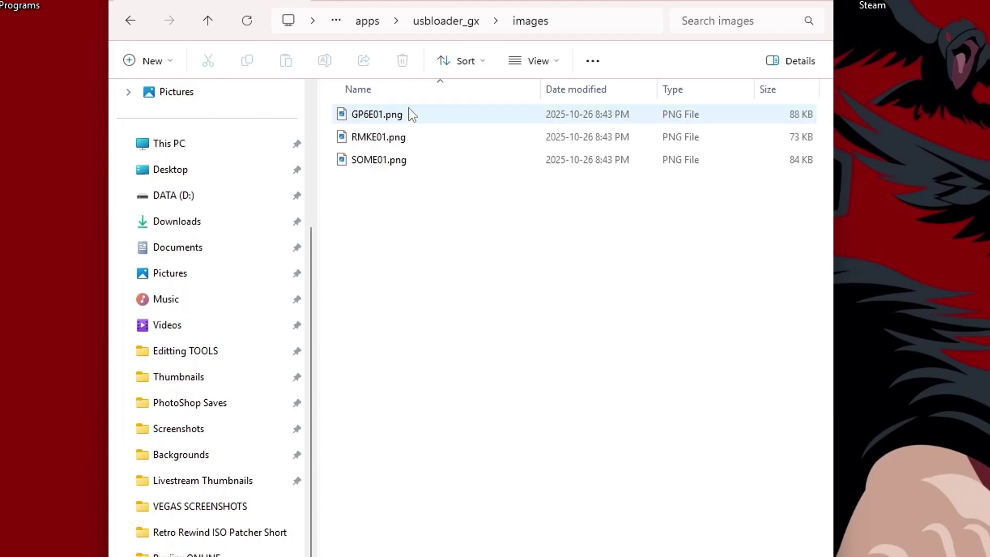
{"action": "left_click", "coordinate": [411, 116]}
{"action": "double_click", "coordinate": [410, 137]}
{"action": "key", "text": "Left"}
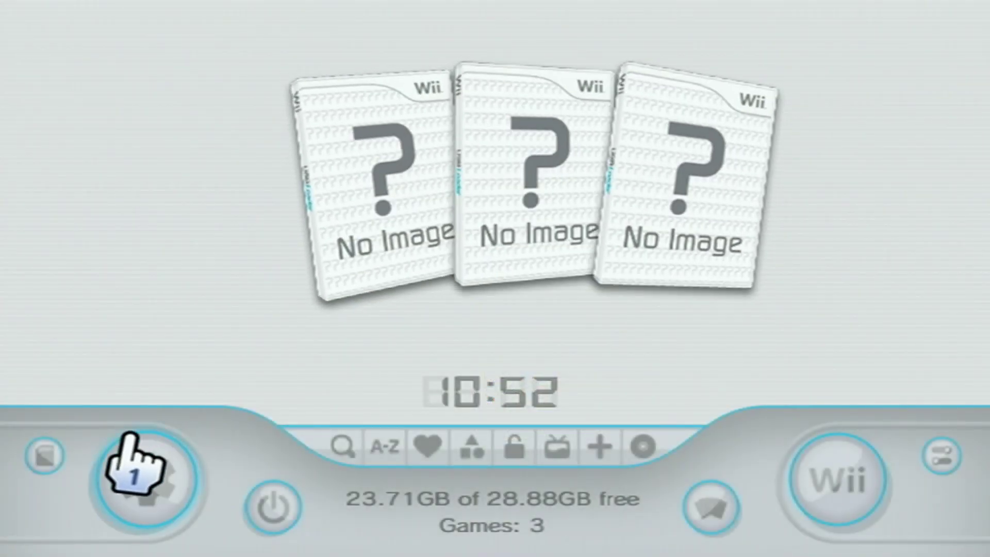
Set USB Loader GX's 3D Cover Path to usb1:/apps/usbloader_gx/images/, then return to the game library
{"action": "left_click", "coordinate": [124, 443]}
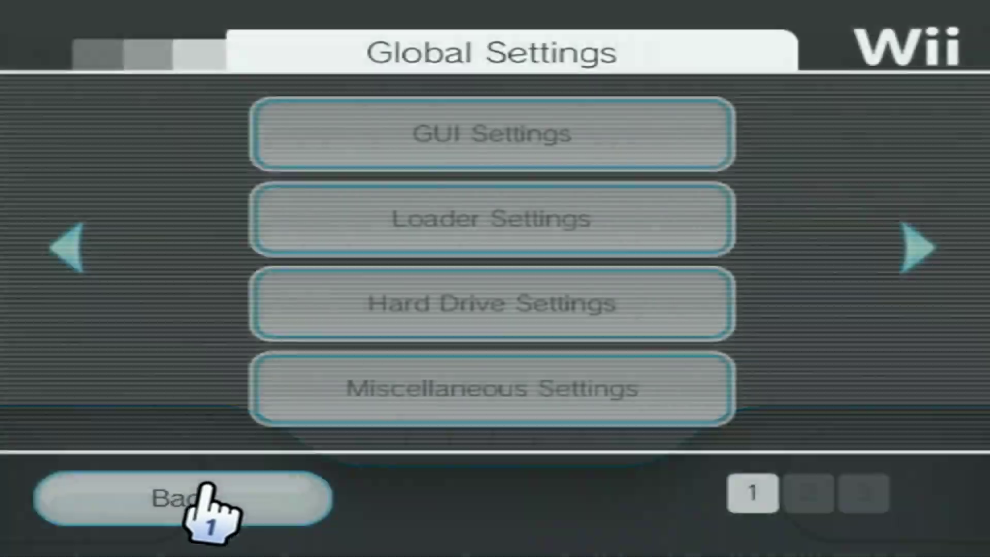
{"action": "left_click", "coordinate": [922, 276]}
{"action": "left_click", "coordinate": [492, 387]}
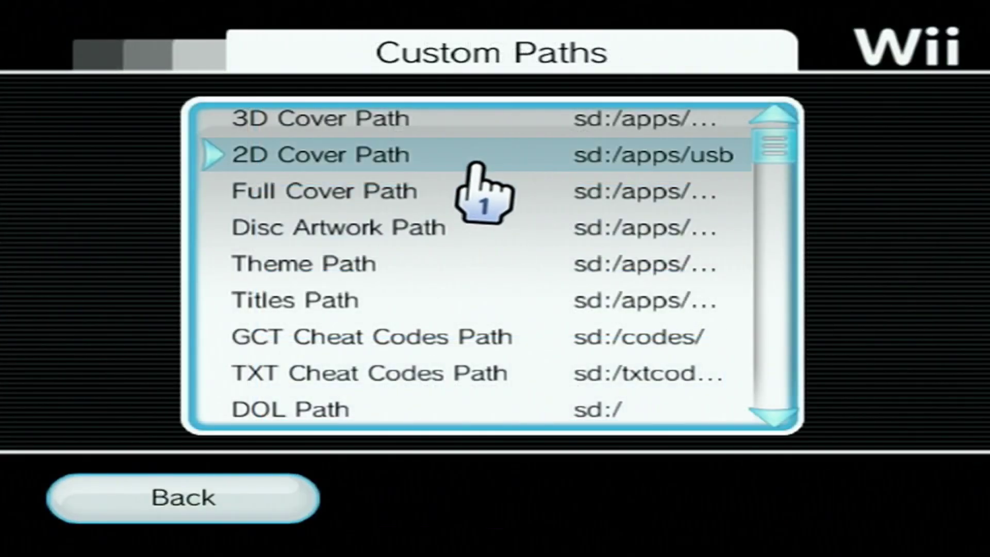
{"action": "left_click", "coordinate": [471, 192]}
{"action": "left_click", "coordinate": [456, 495]}
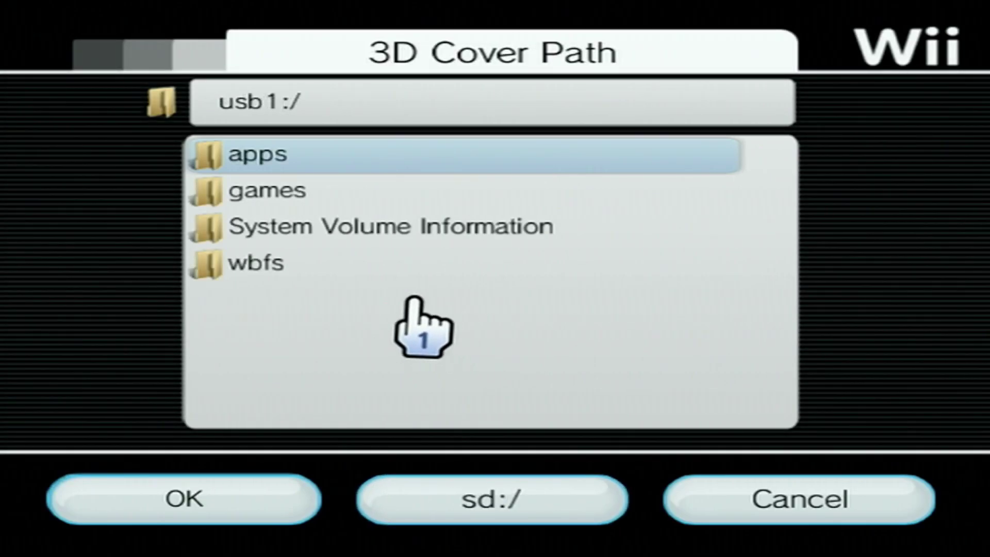
{"action": "left_click", "coordinate": [317, 155]}
{"action": "left_click", "coordinate": [312, 191]}
{"action": "left_click", "coordinate": [309, 197]}
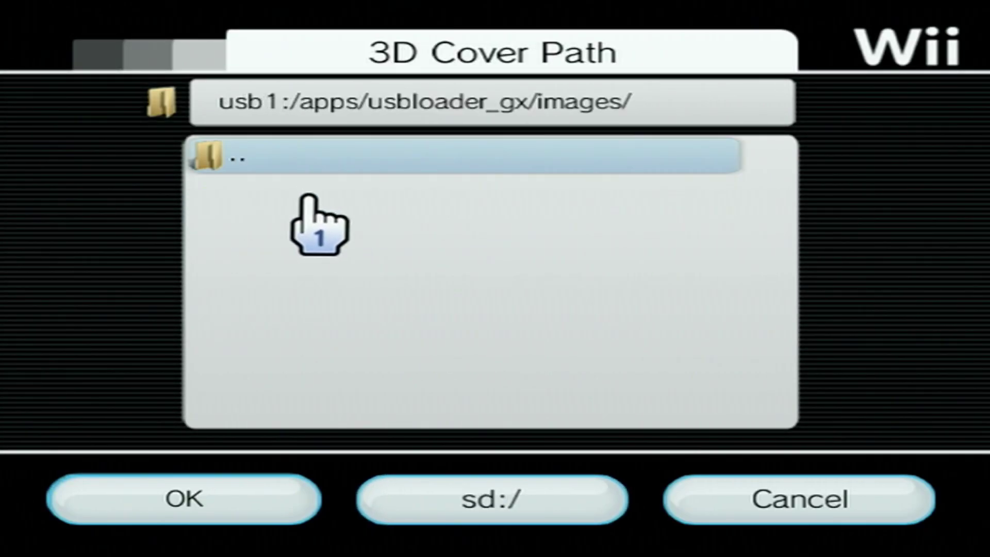
{"action": "left_click", "coordinate": [302, 497]}
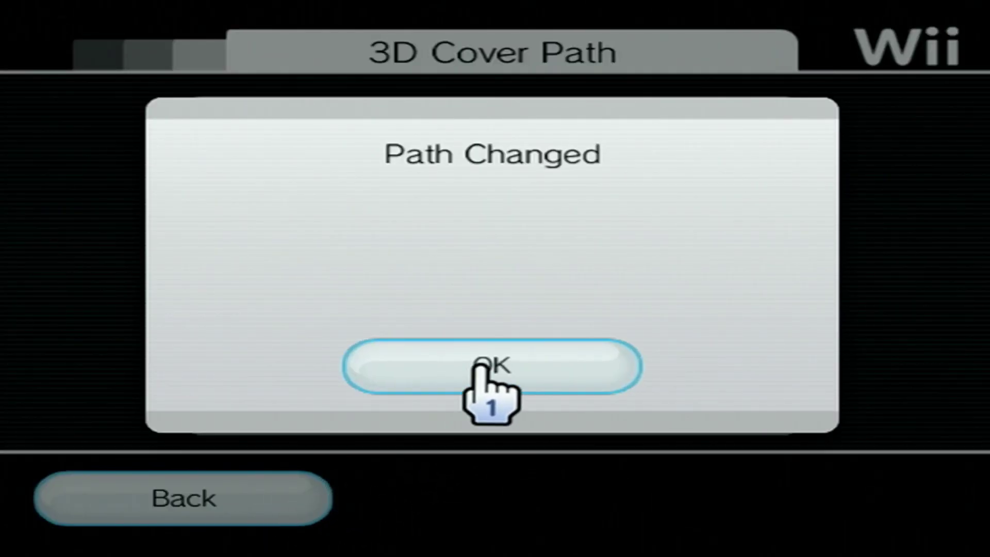
{"action": "left_click", "coordinate": [490, 369]}
{"action": "left_click", "coordinate": [287, 513]}
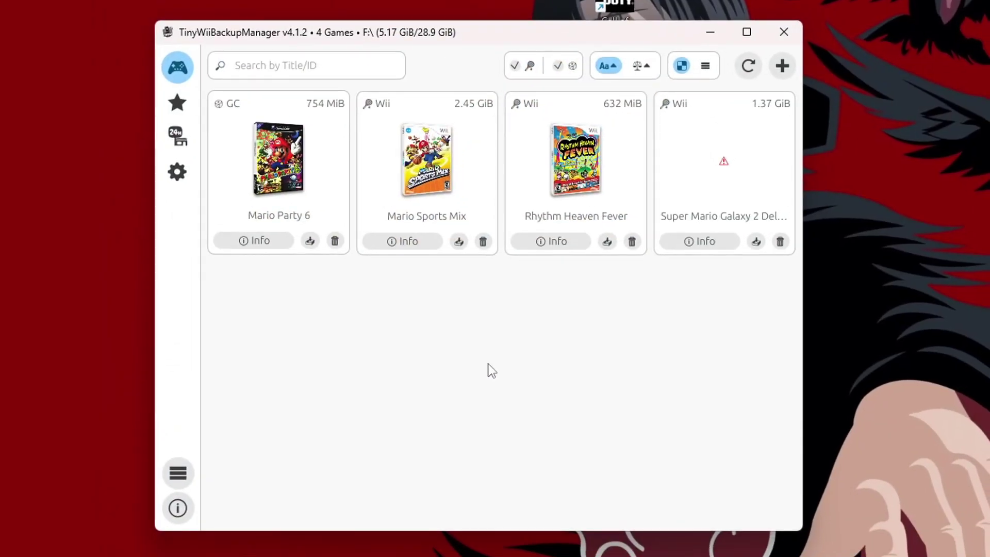
Download the OSC Apps catalogue in TinyWiiBackupManager and scroll through the available homebrew apps
{"action": "left_click", "coordinate": [177, 137]}
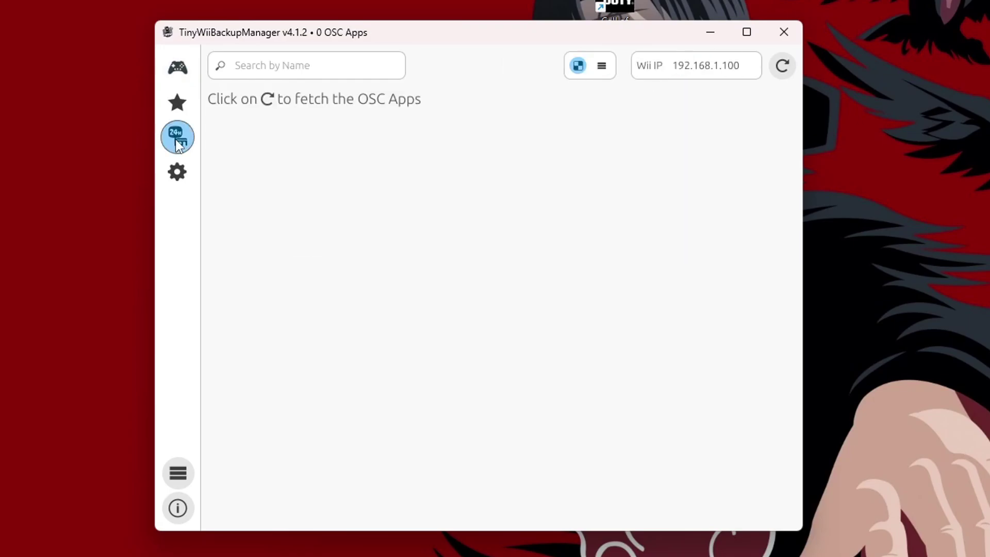
{"action": "left_click", "coordinate": [783, 67]}
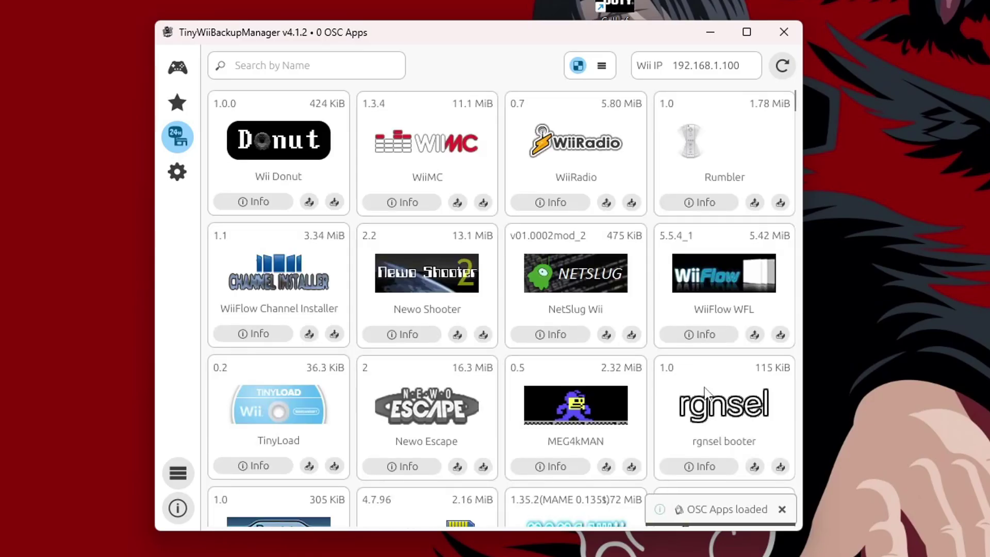
{"action": "scroll", "coordinate": [653, 296], "scroll_direction": "down", "scroll_amount": 10}
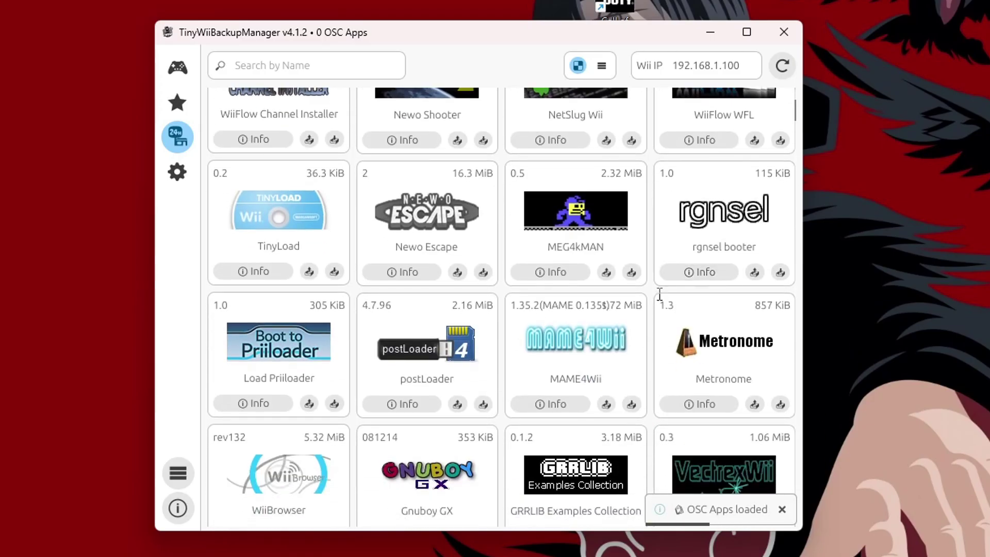
{"action": "scroll", "coordinate": [599, 348], "scroll_direction": "up", "scroll_amount": 5}
{"action": "scroll", "coordinate": [596, 371], "scroll_direction": "down", "scroll_amount": 10}
{"action": "scroll", "coordinate": [580, 379], "scroll_direction": "up", "scroll_amount": 10}
{"action": "left_click", "coordinate": [306, 72]}
Search the OSC apps for 'usb lo', leaving USB Loader GX and Configurable USB Loader
{"action": "type", "text": "usb lo"}
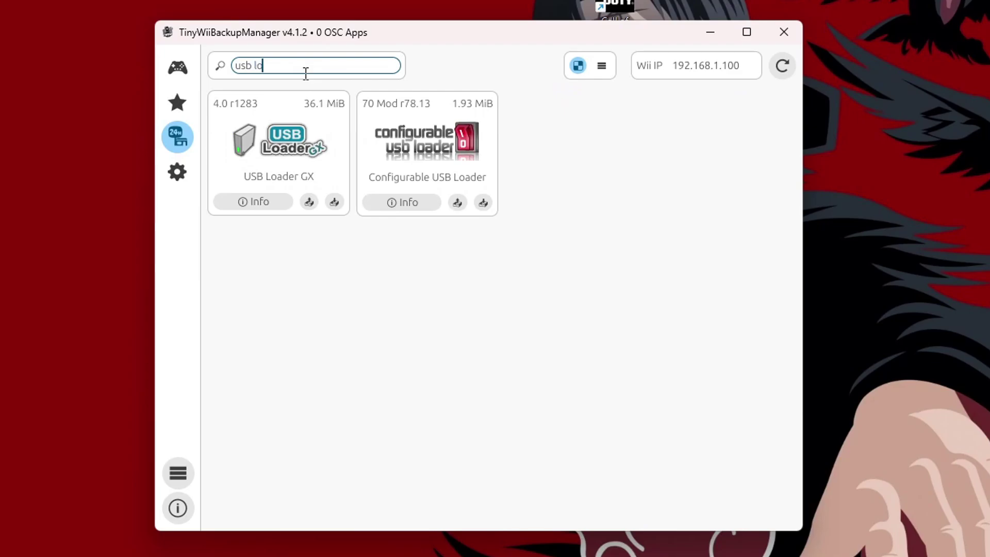